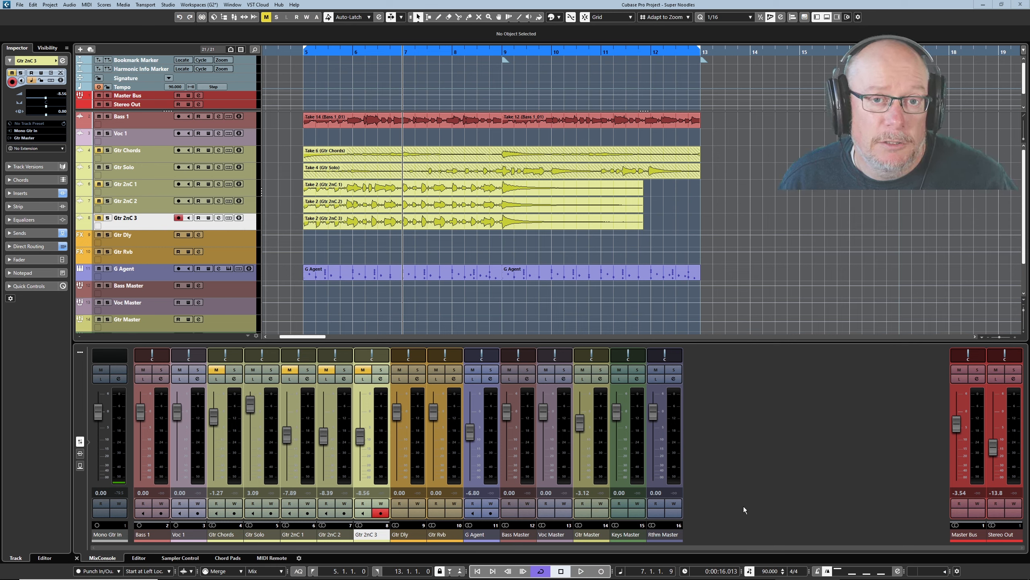
# Step: Inspect the take lanes of the Gtr Solo track, enlarging the track area above the mixer, and collapse the lanes again
pyautogui.click(121, 174)
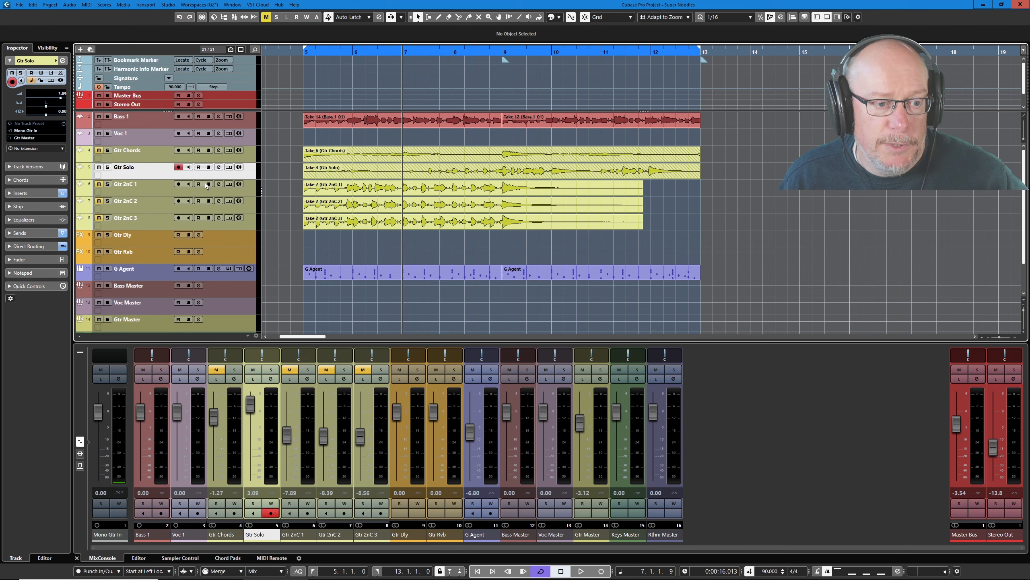
pyautogui.click(227, 166)
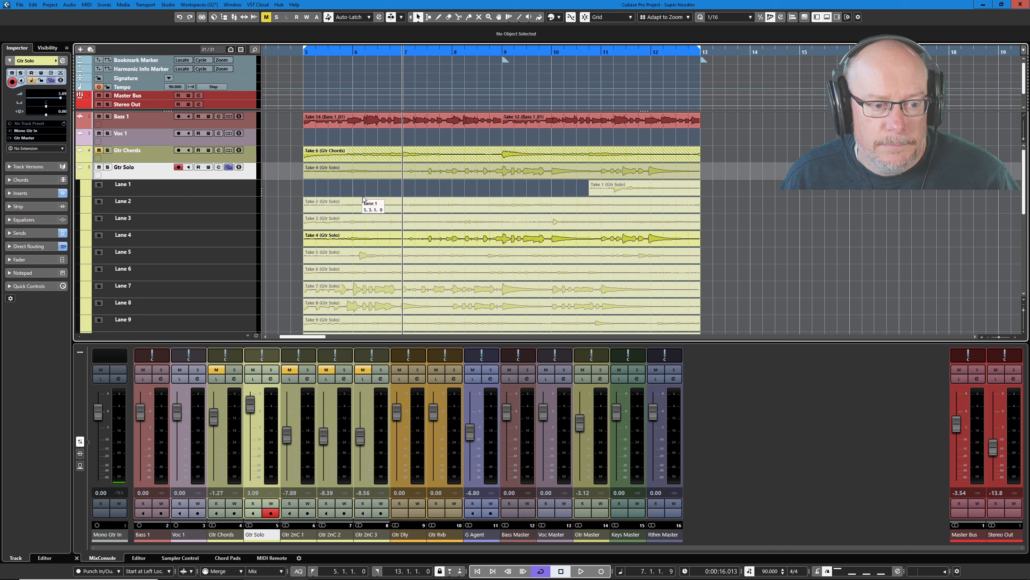
pyautogui.moveTo(725, 343); pyautogui.dragTo(718, 400)
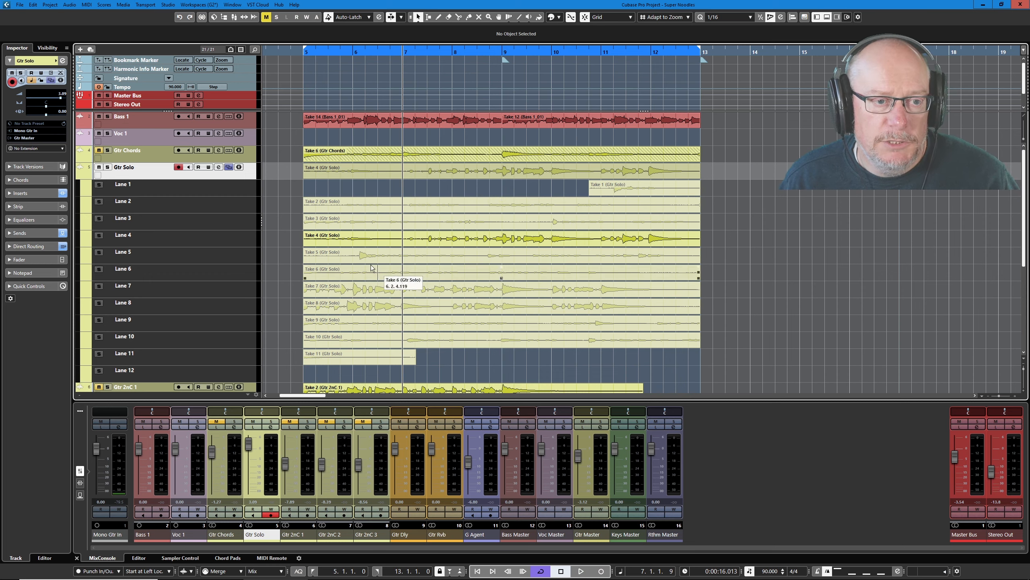
pyautogui.click(230, 167)
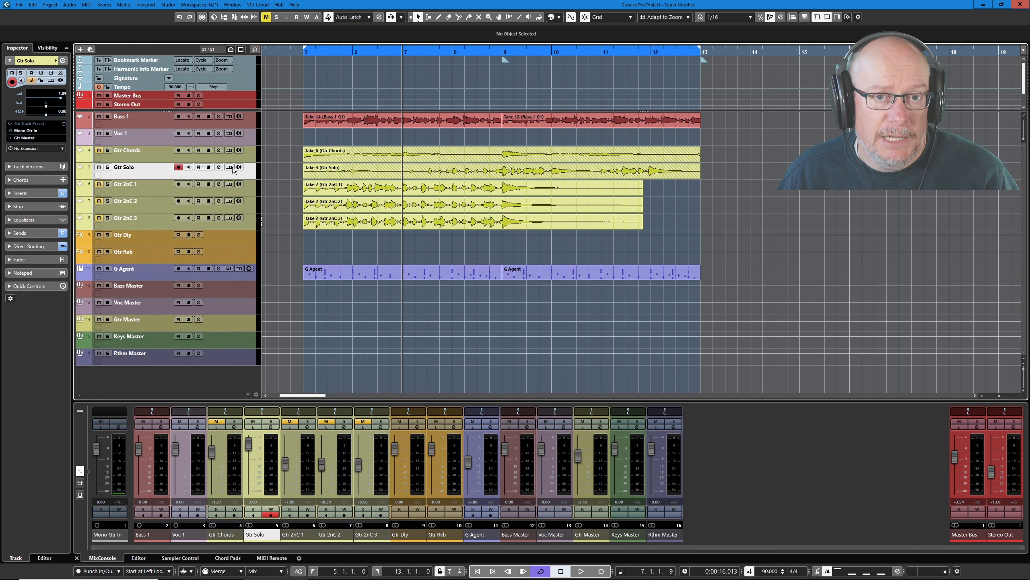
# Step: Duplicate the Gtr Solo track and name the copy New Solo
pyautogui.hotkey('ctrl', 'd')
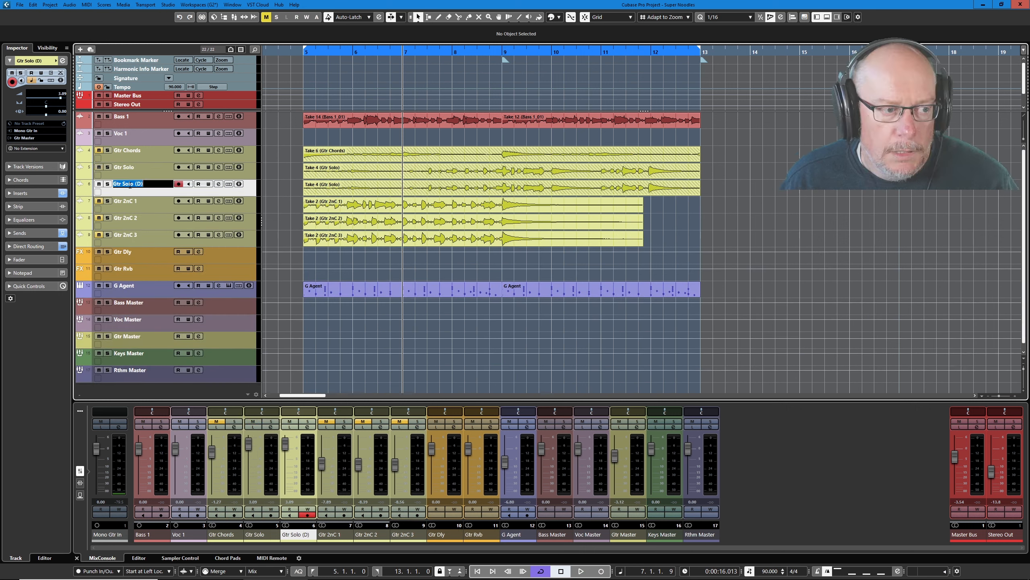
pyautogui.write('New S')
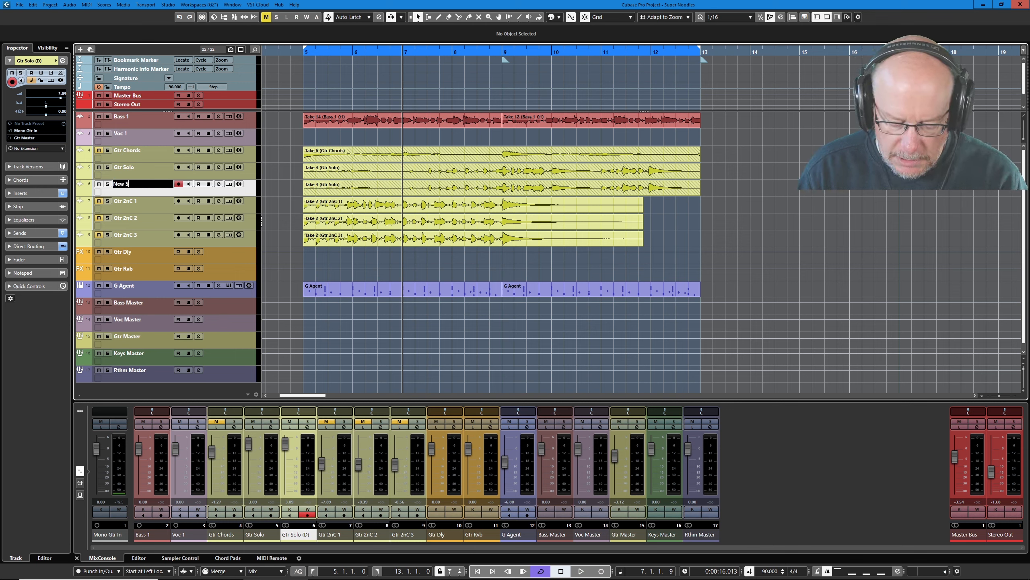
pyautogui.write('olo')
pyautogui.press('Return')
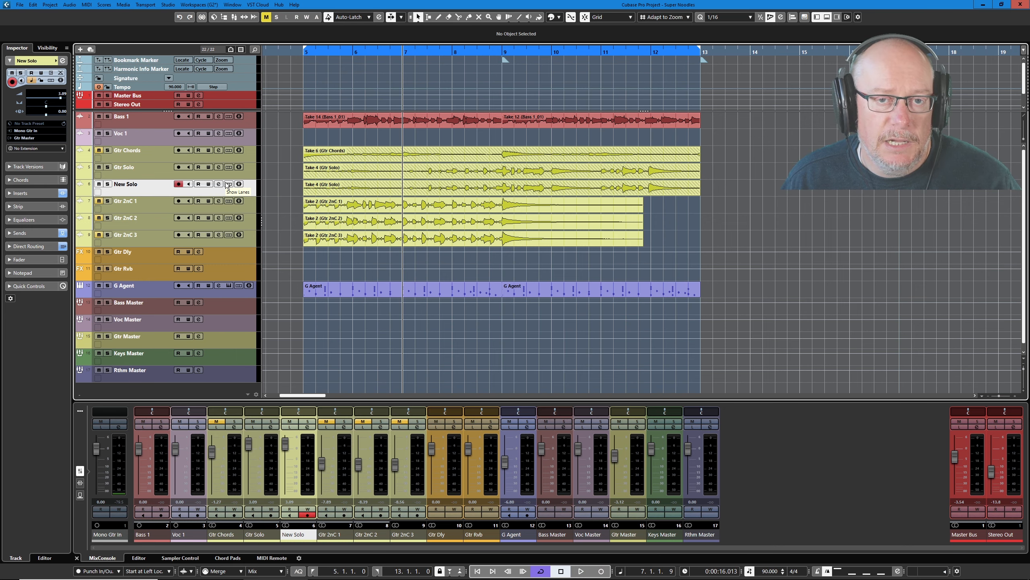
# Step: Look briefly at the Gtr Solo lanes, then leave only the New Solo track's take lanes expanded
pyautogui.click(228, 167)
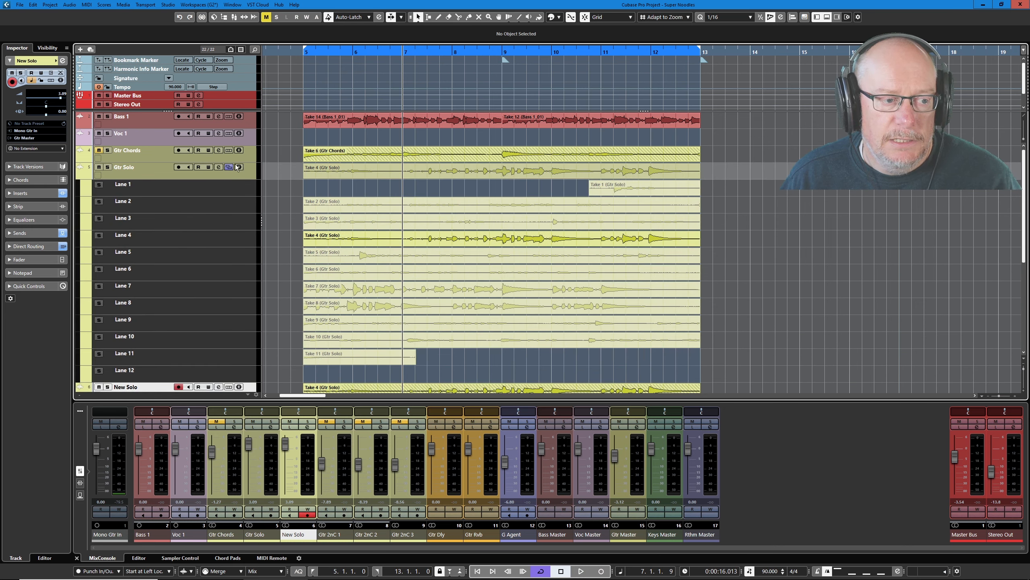
pyautogui.click(228, 167)
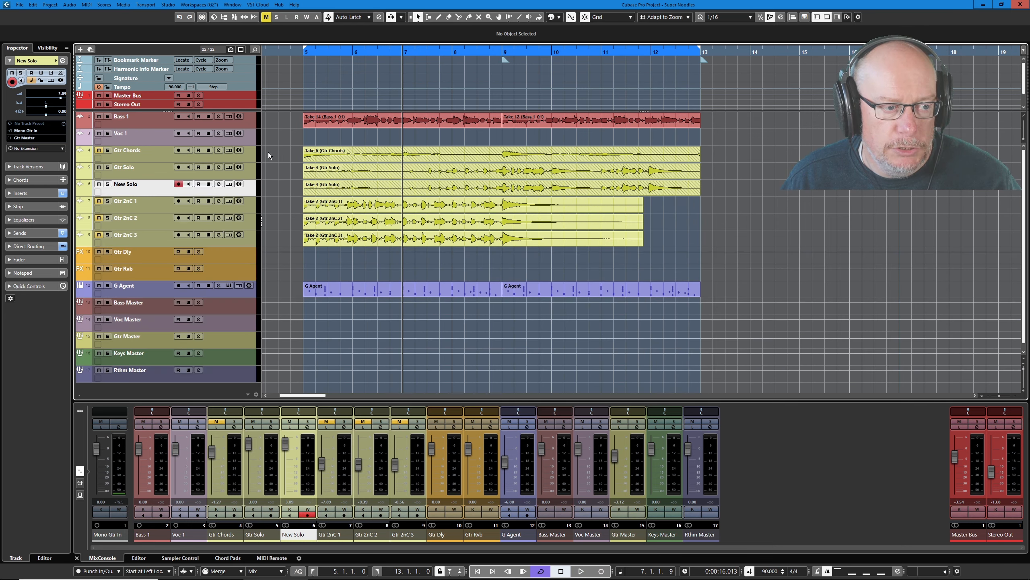
pyautogui.click(228, 183)
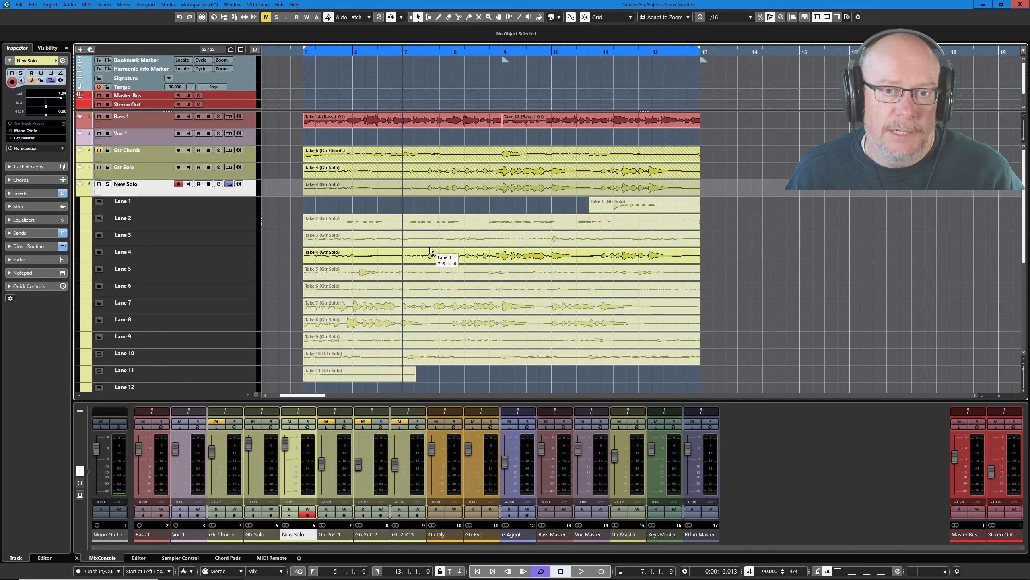
pyautogui.click(430, 251)
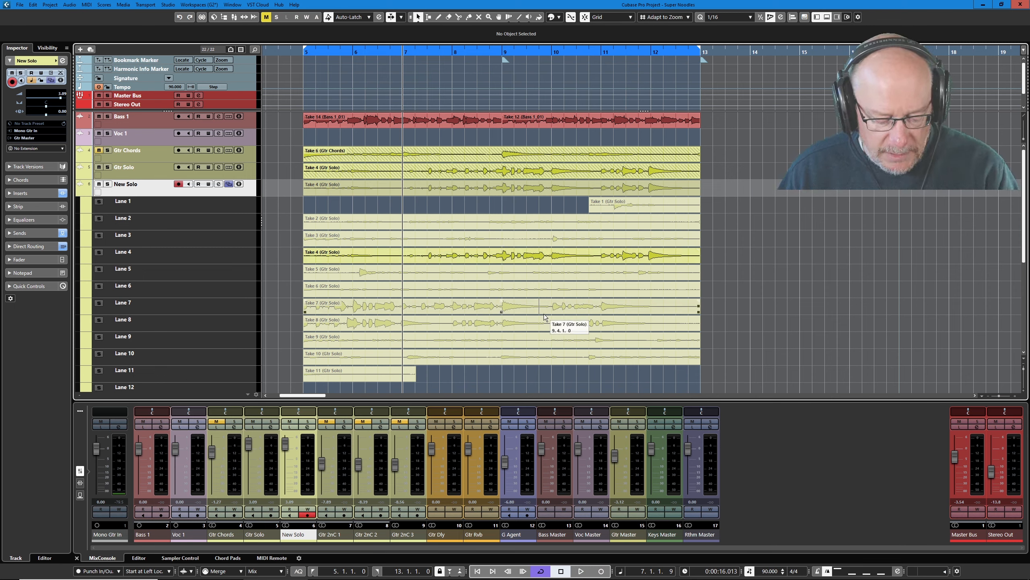
# Step: Set the Object Selection tool to Normal Sizing
pyautogui.press('1')
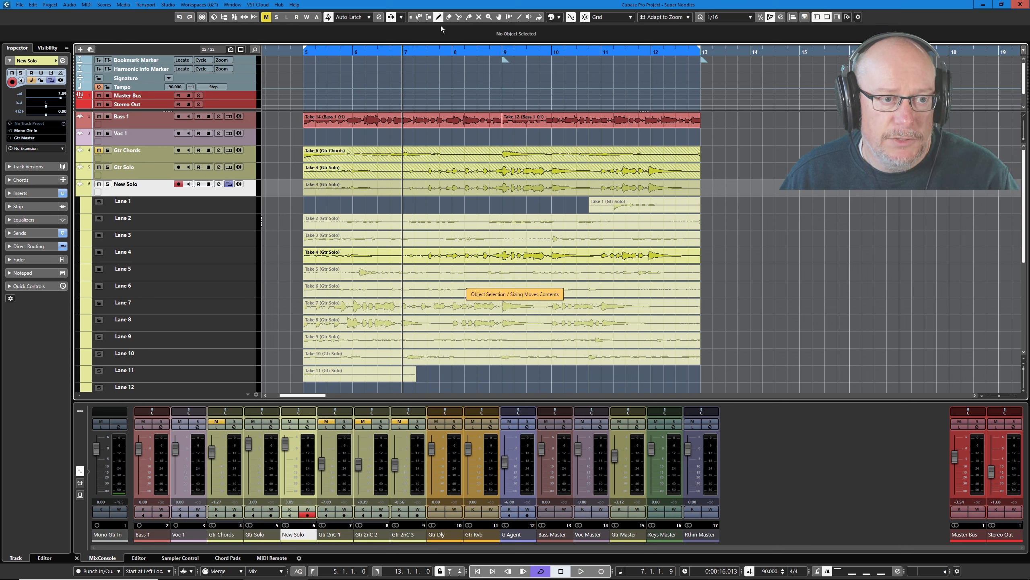
pyautogui.click(459, 17)
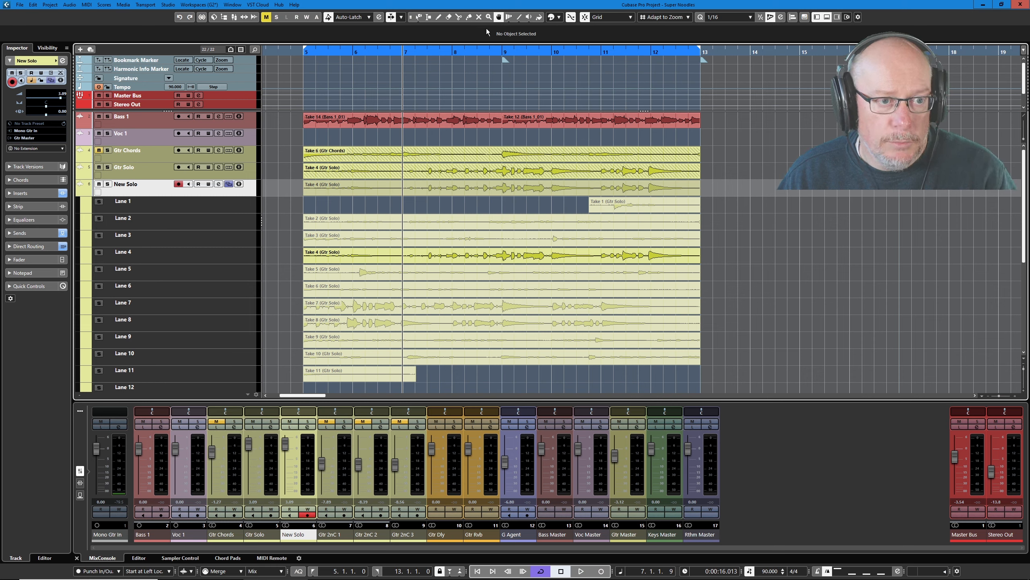
pyautogui.click(419, 17)
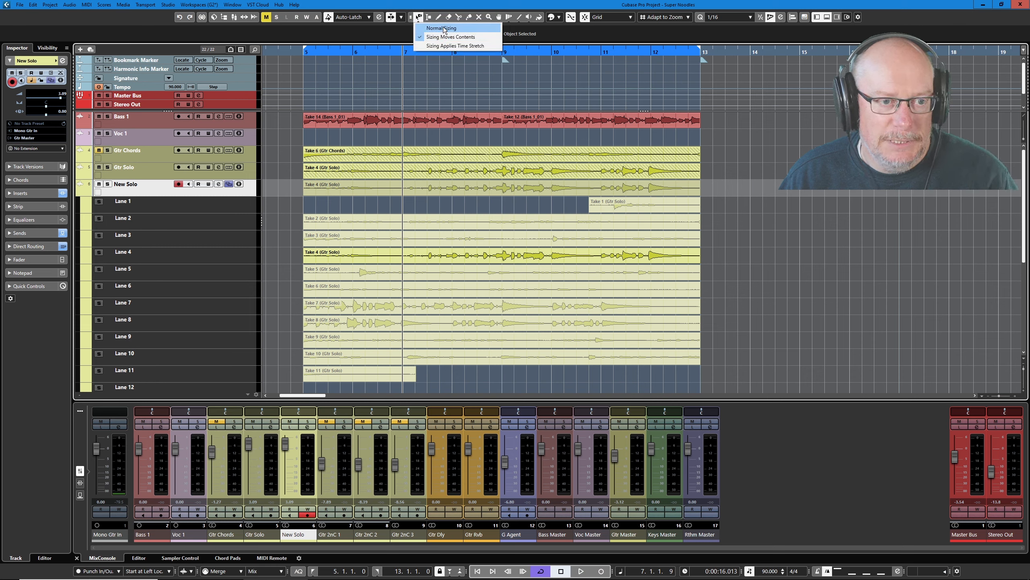
pyautogui.click(444, 28)
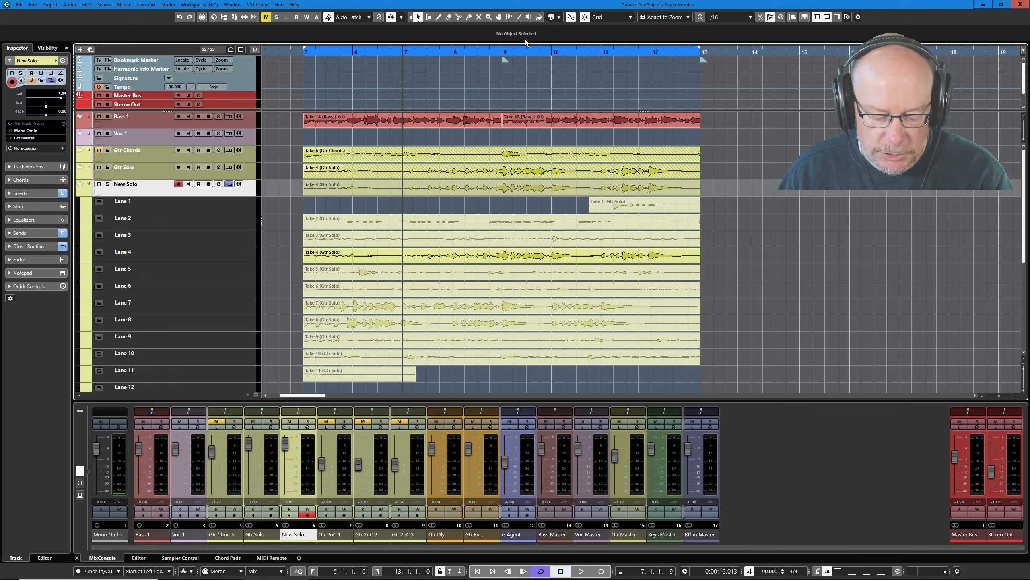
# Step: Use the Comp tool to activate different takes in turn on the New Solo lanes, from take 2 through take 6
pyautogui.click(499, 17)
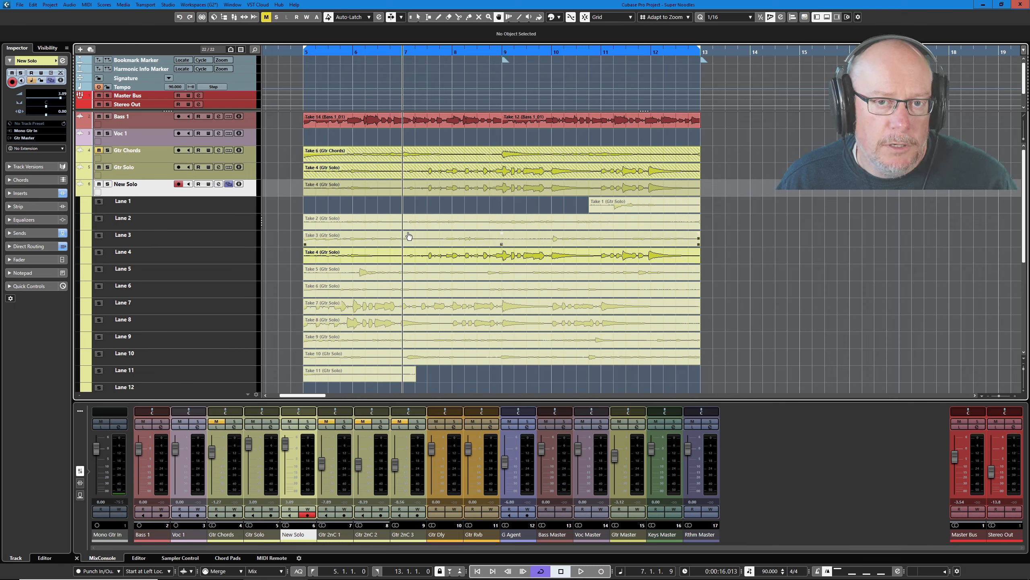
pyautogui.click(398, 222)
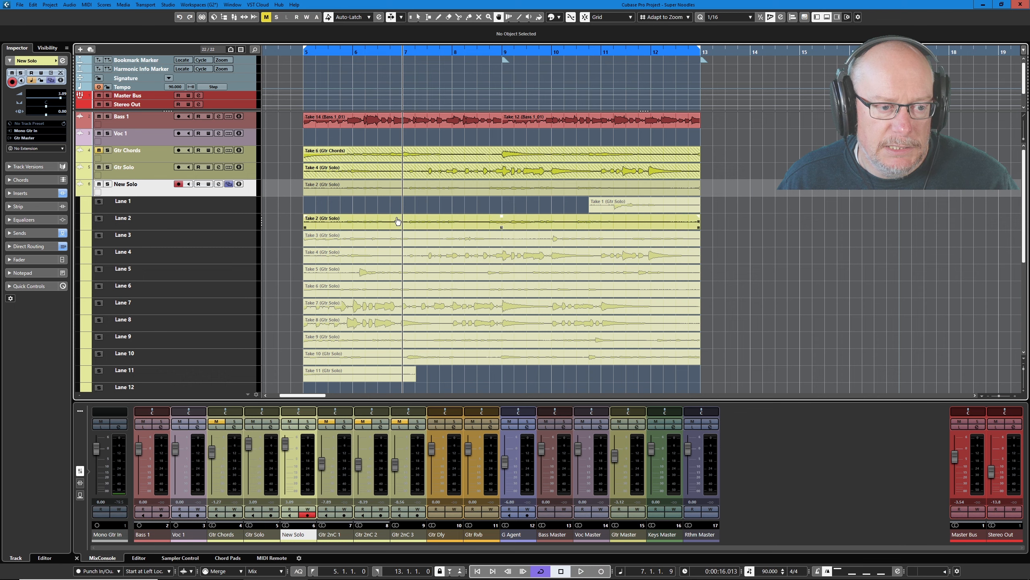
pyautogui.click(413, 240)
pyautogui.click(437, 252)
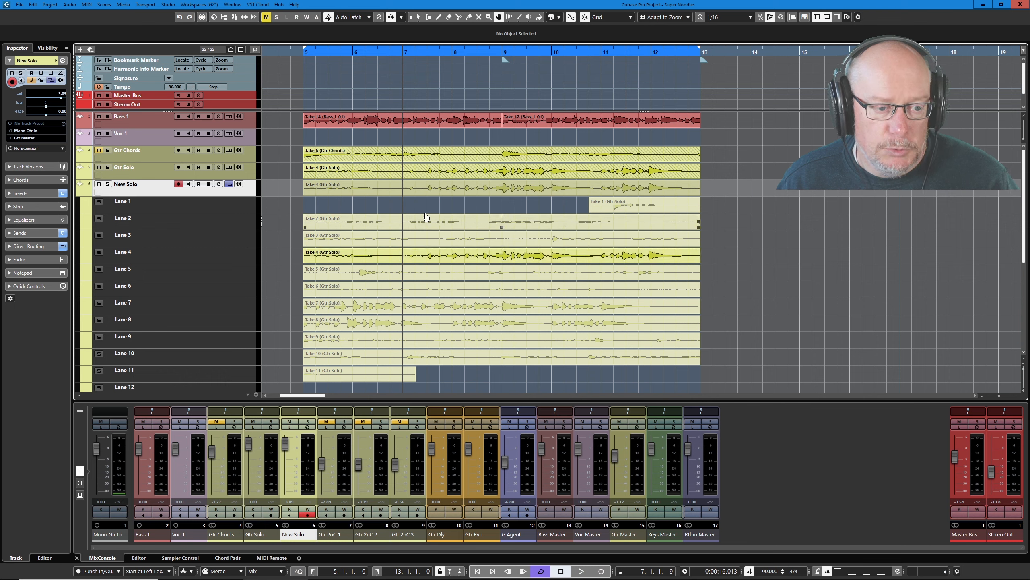
pyautogui.click(437, 276)
pyautogui.click(445, 289)
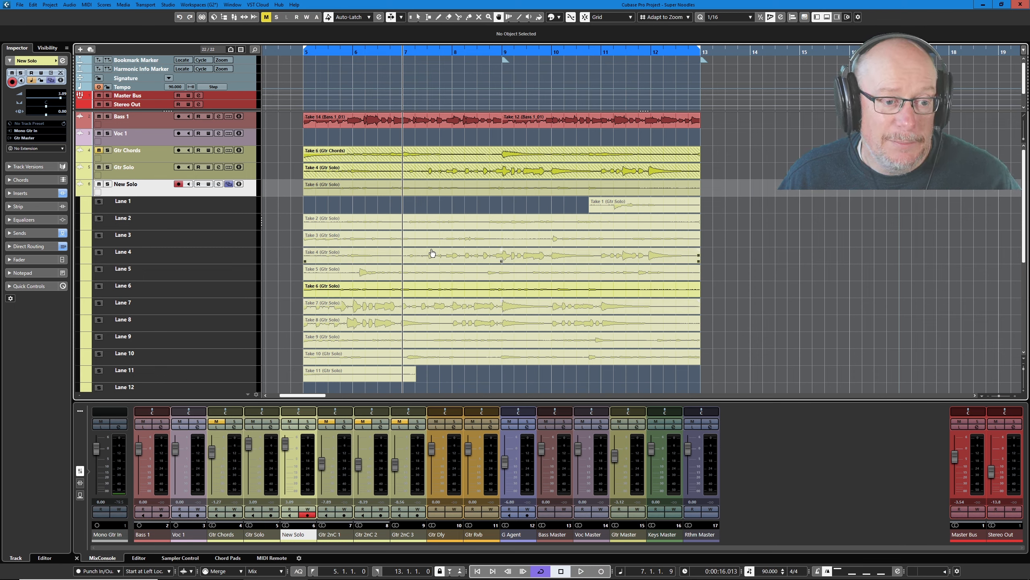
# Step: Select takes 5, 4, 3 and 2 in turn with the Object Selection tool and briefly play back the project
pyautogui.press('1')
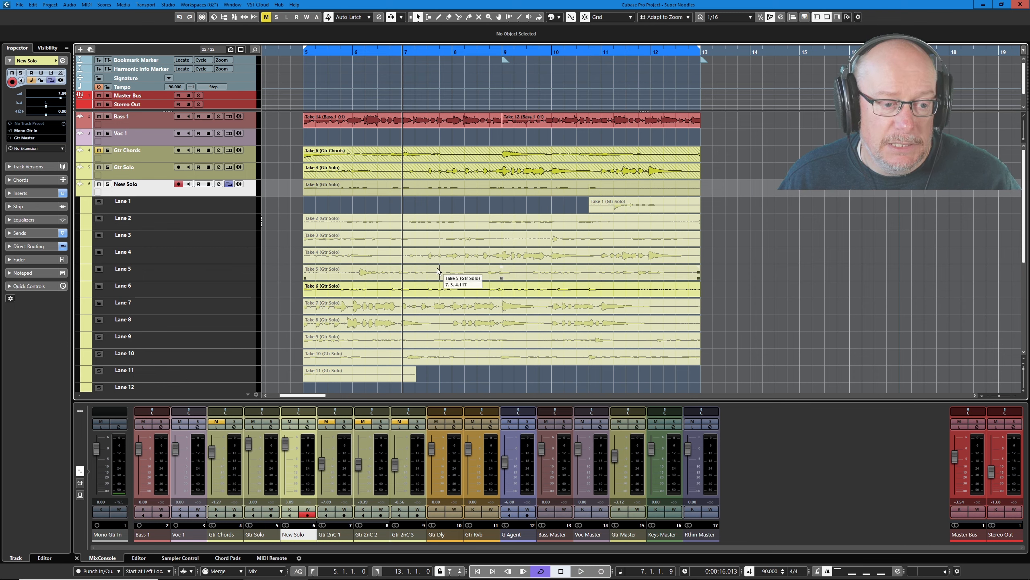
pyautogui.click(437, 267)
pyautogui.click(440, 251)
pyautogui.click(443, 239)
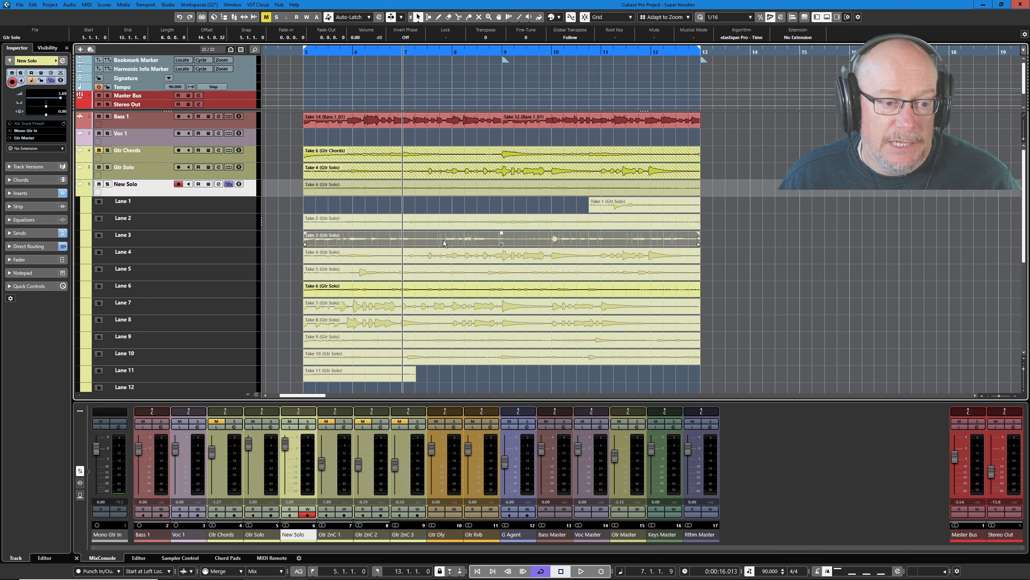
pyautogui.click(448, 219)
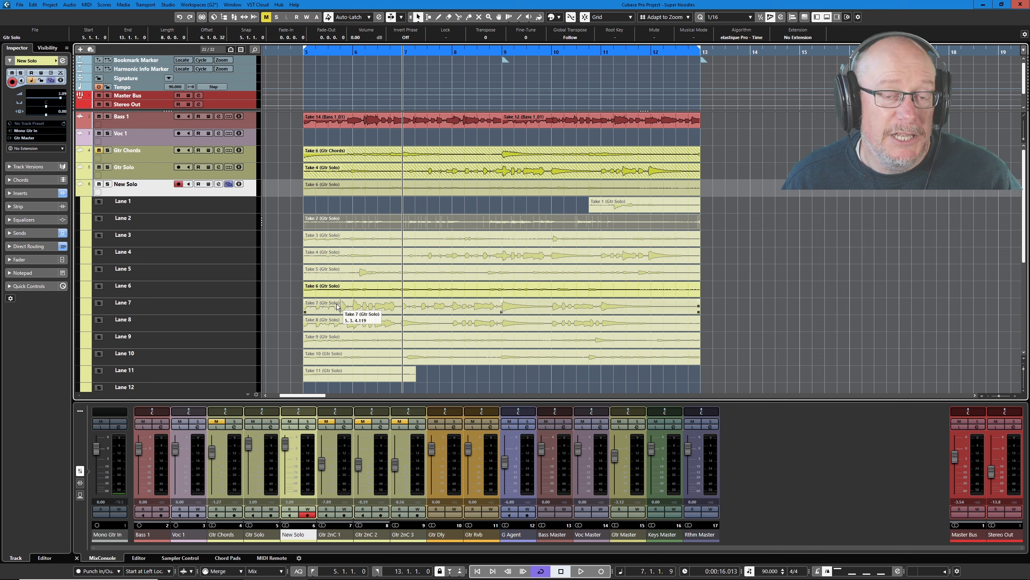
pyautogui.press('space')
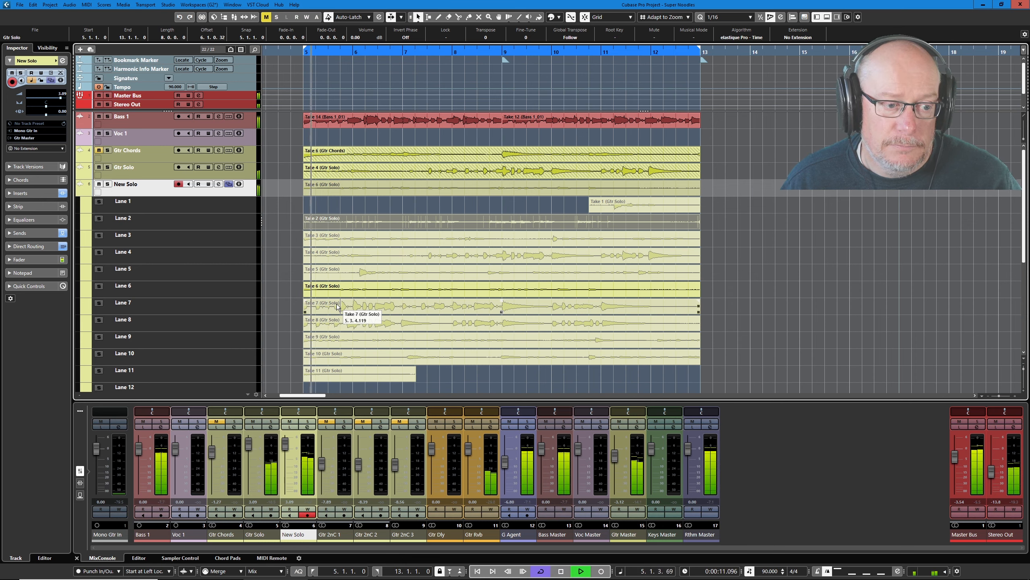
pyautogui.press('space')
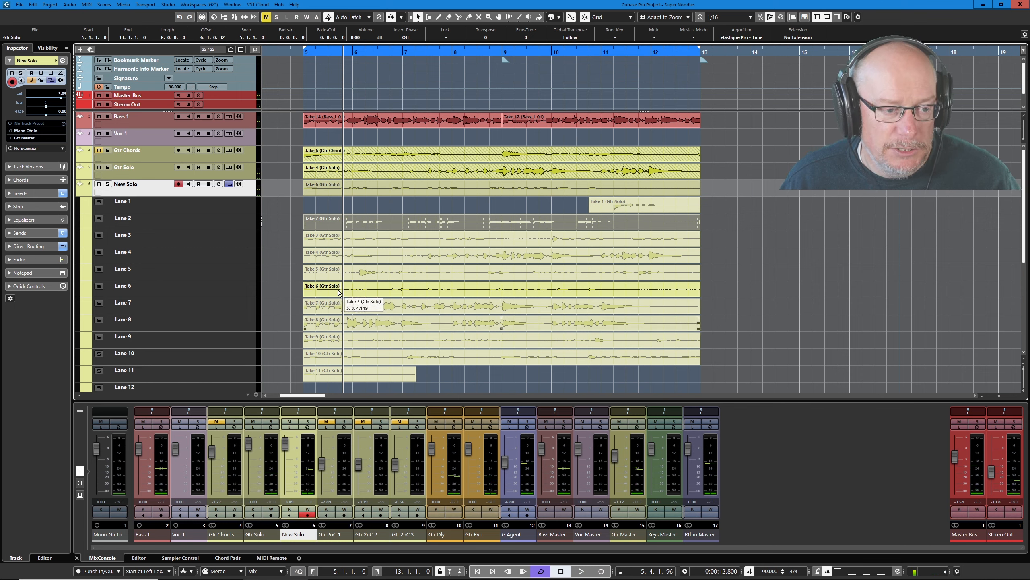
# Step: Activate take 2 on the New Solo track with the Comp tool and audition it from the start of the loop
pyautogui.press('9')
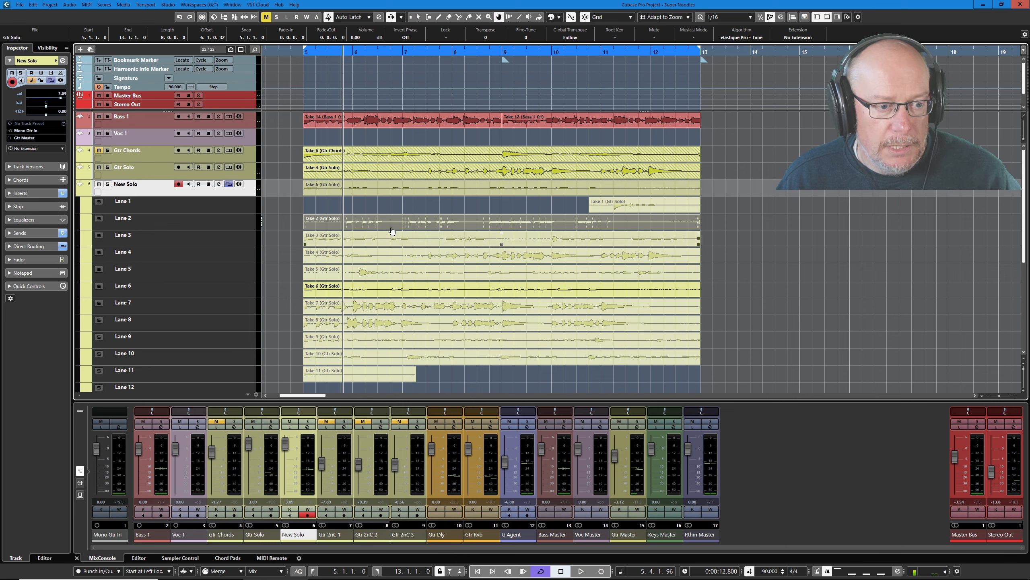
pyautogui.click(394, 225)
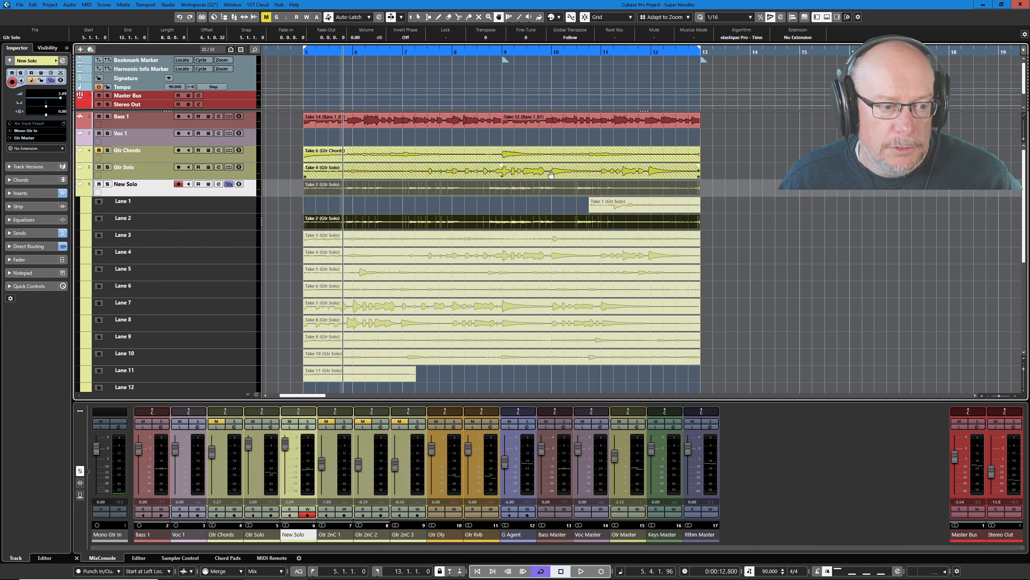
pyautogui.press('space')
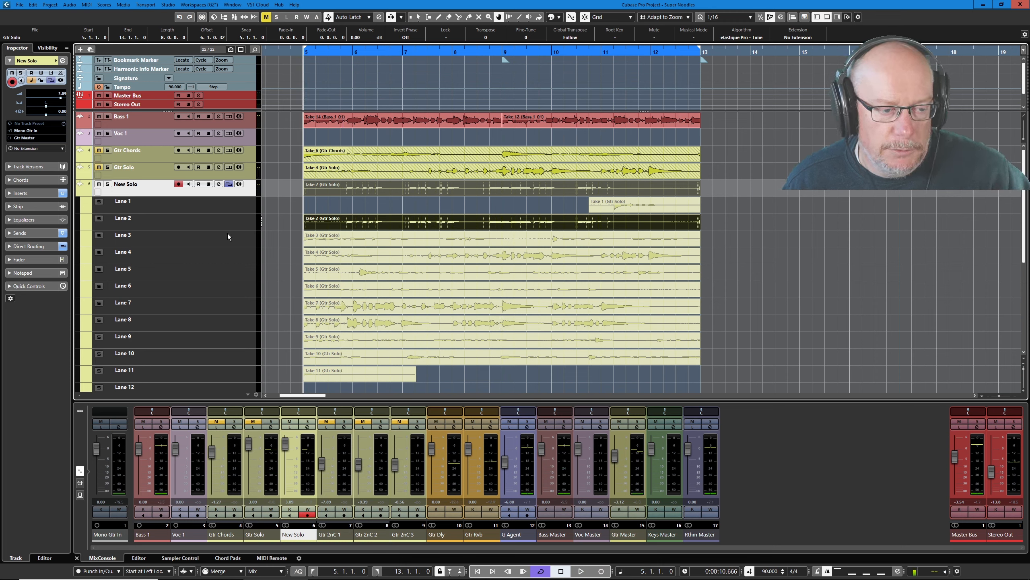
pyautogui.press('space')
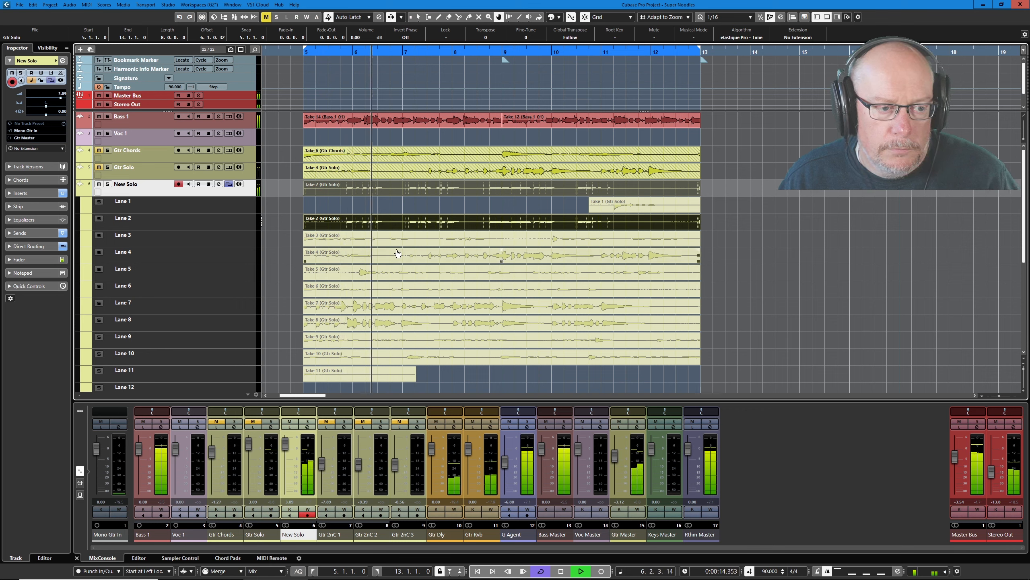
pyautogui.press('space')
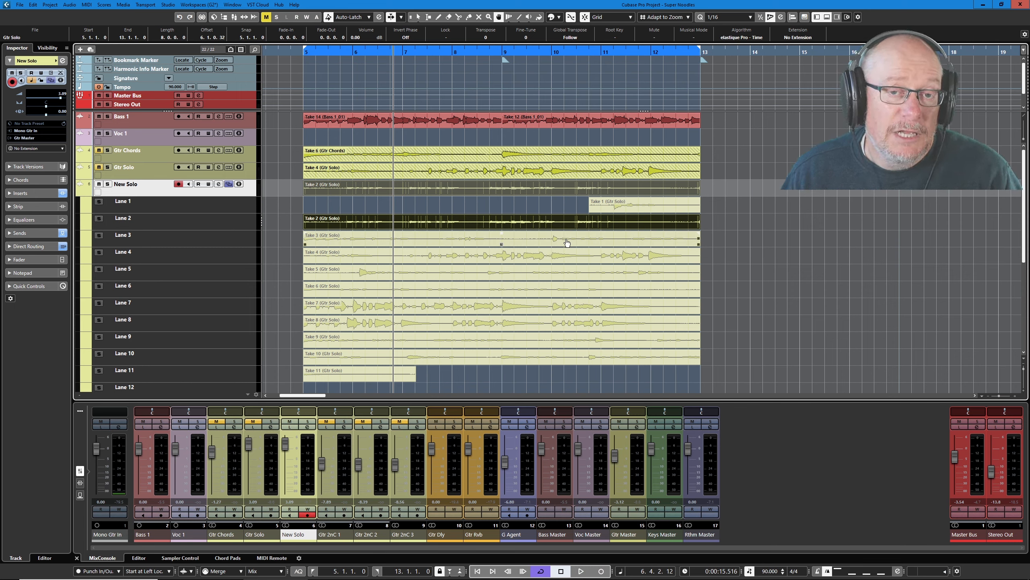
# Step: Make take 5 the active take on the New Solo track and play it back
pyautogui.click(546, 269)
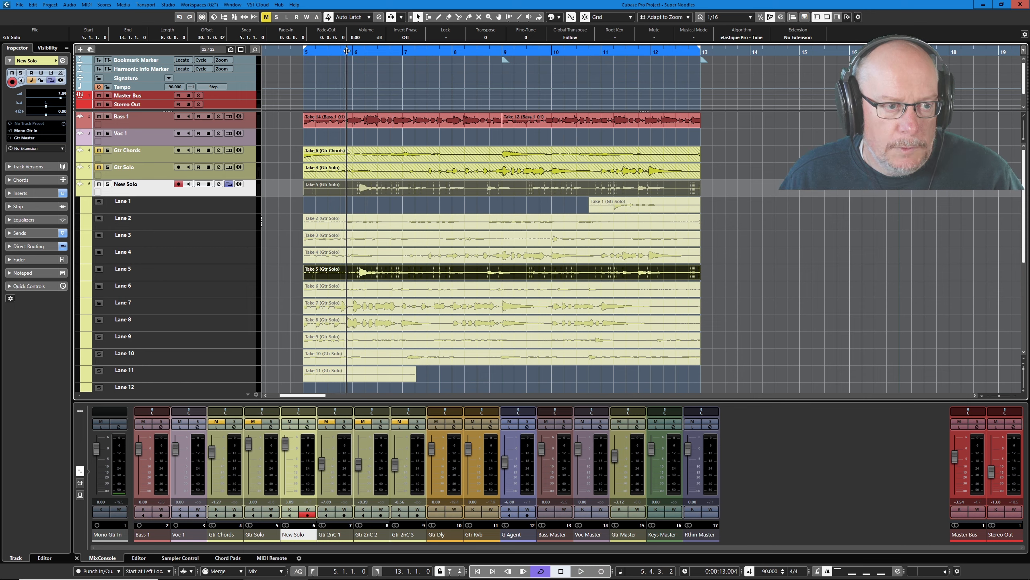
pyautogui.press('space')
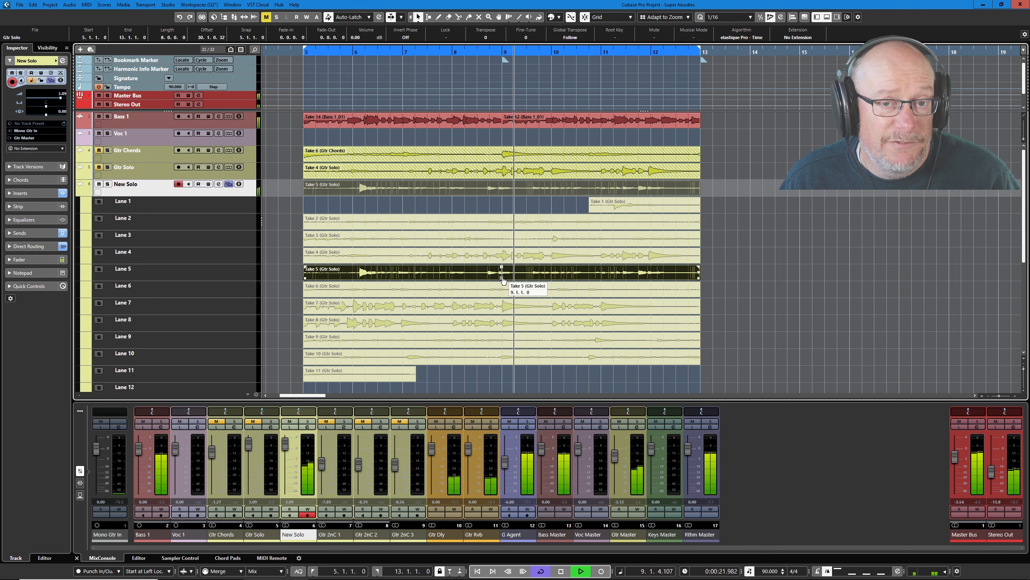
pyautogui.press('space')
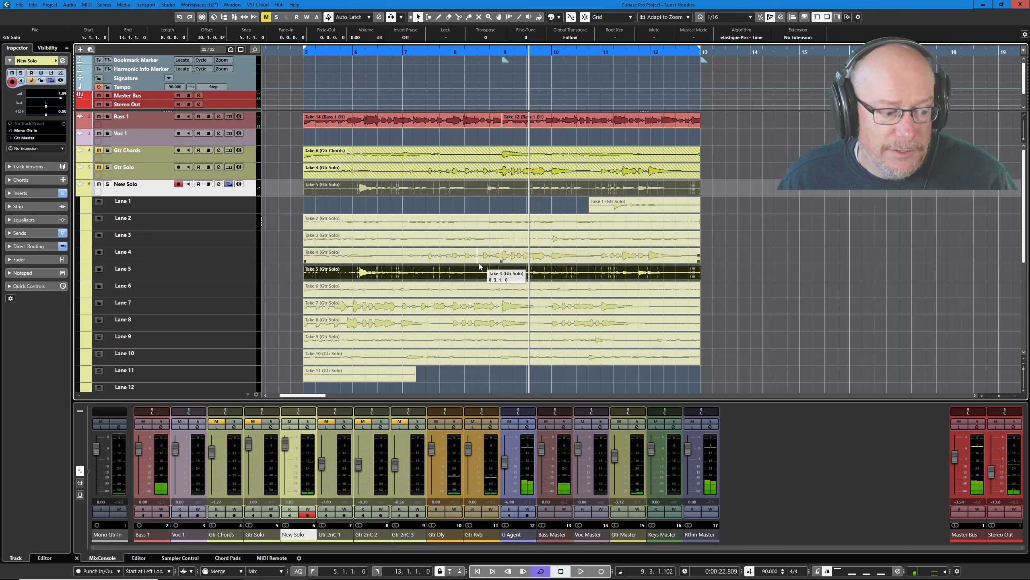
# Step: Activate take 3 on New Solo for comparison, play it back, and switch back to take 5
pyautogui.click(539, 241)
pyautogui.press('space')
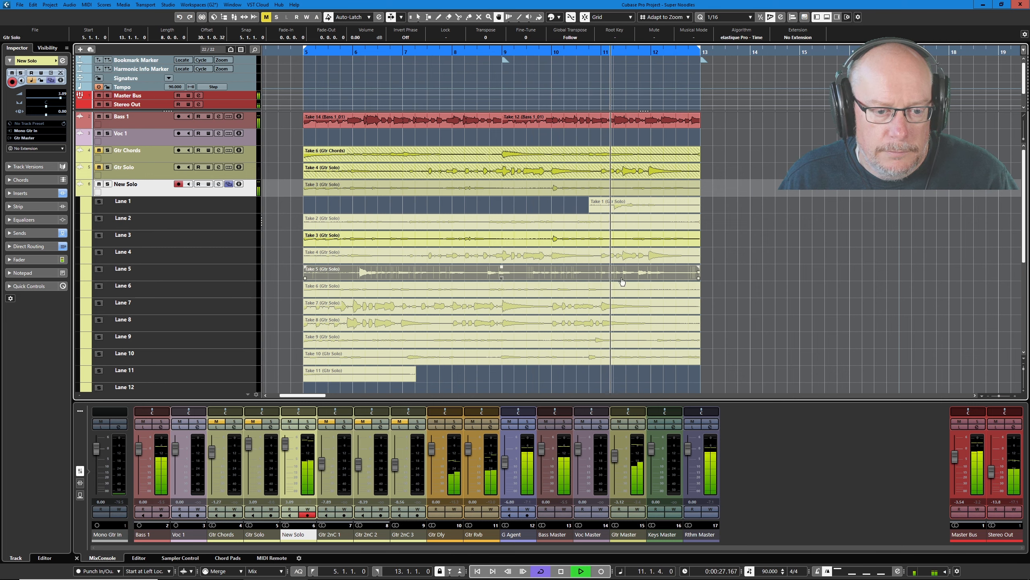
pyautogui.press('space')
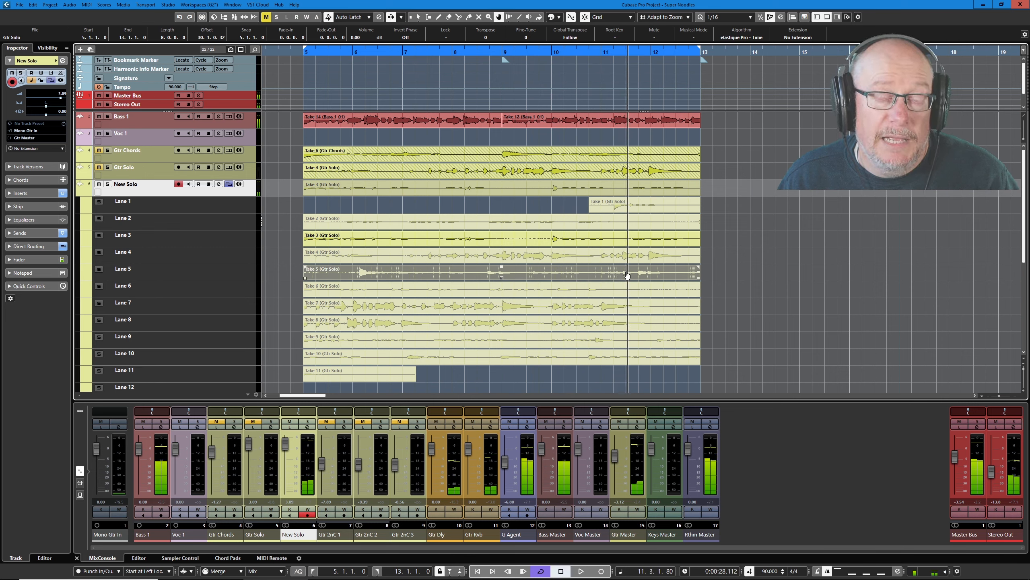
pyautogui.click(626, 276)
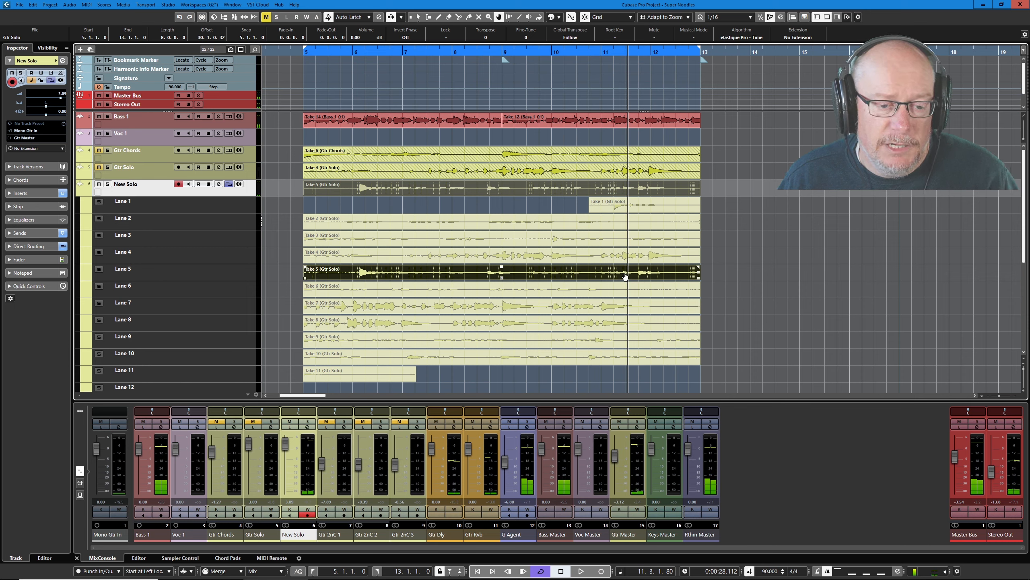
# Step: Play back the rest of take 5 and split the takes in all lanes just before its first note, at about 6.1.2.108
pyautogui.press('space')
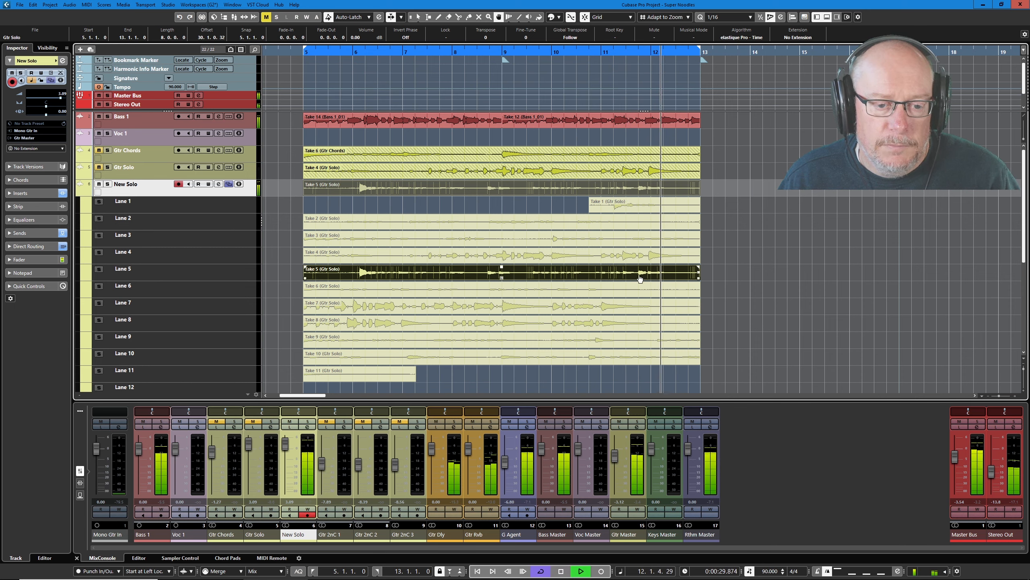
pyautogui.press('space')
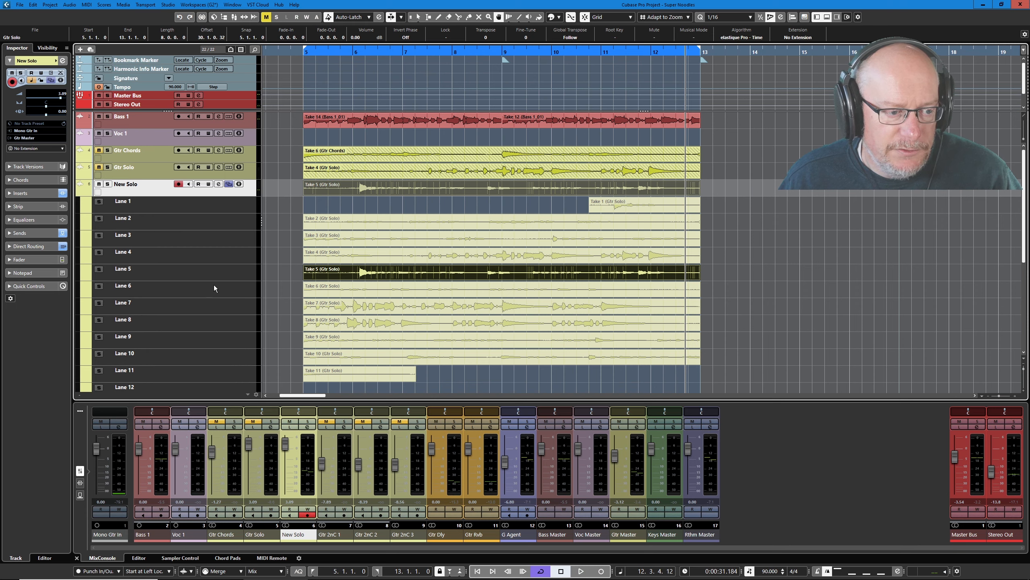
pyautogui.moveTo(228, 280); pyautogui.dragTo(212, 369)
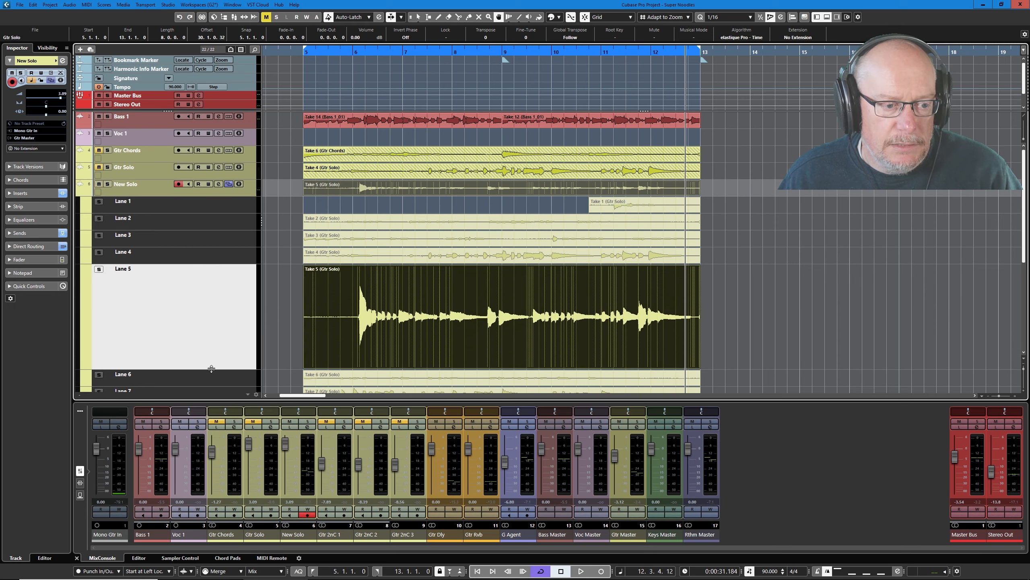
pyautogui.scroll(10, 353, 331)
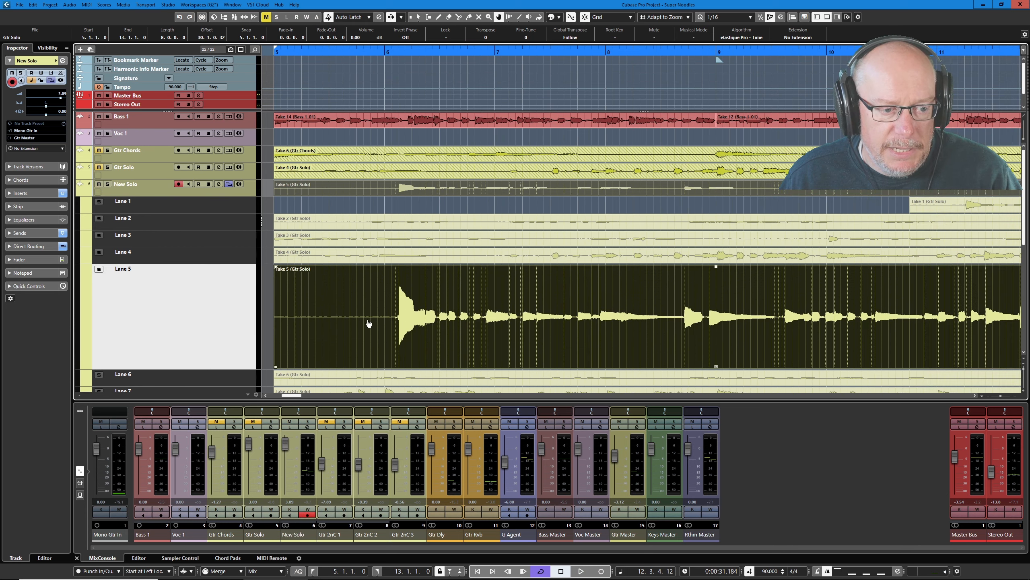
pyautogui.scroll(3, 441, 337)
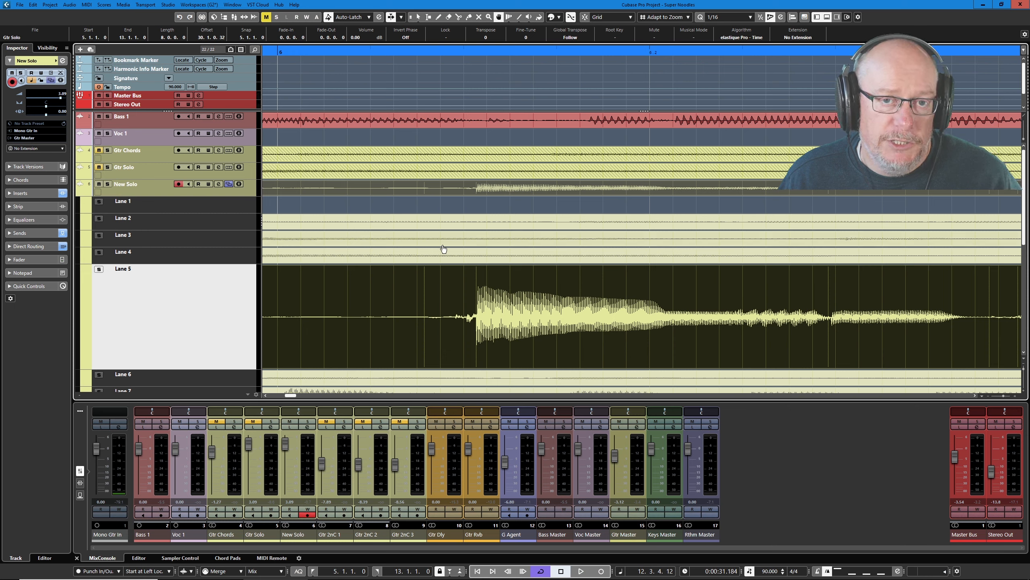
pyautogui.click(571, 17)
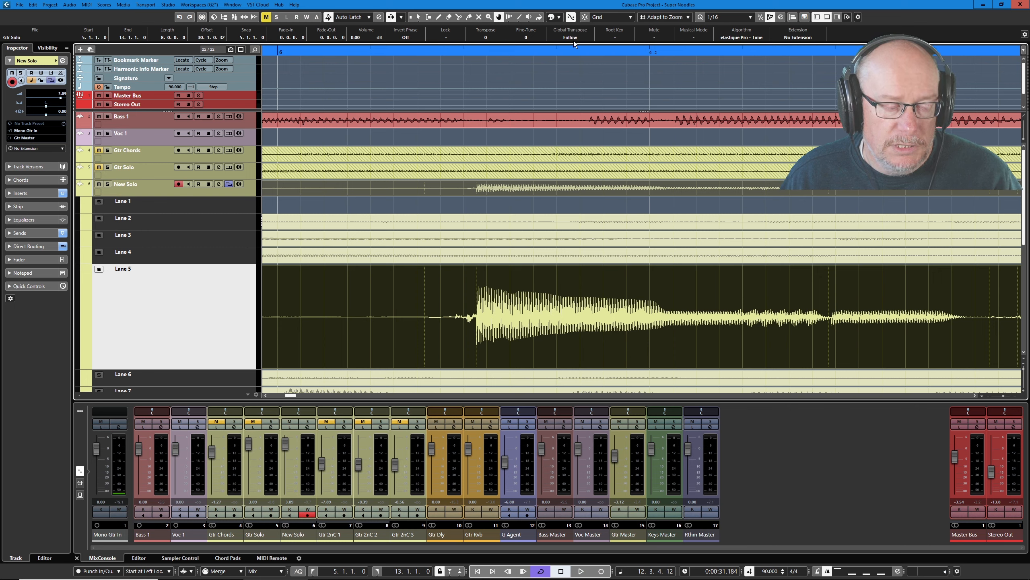
pyautogui.click(454, 326)
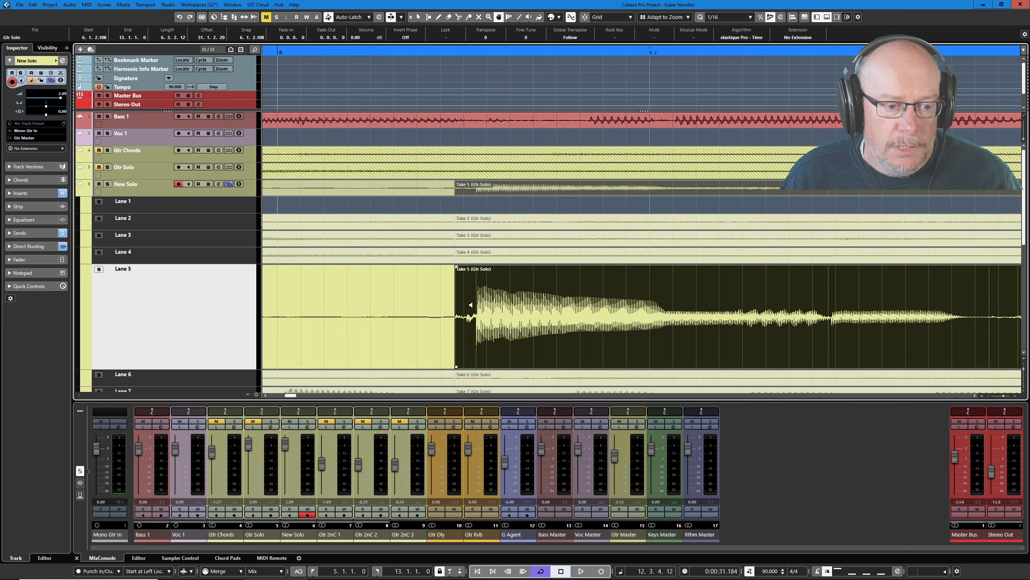
# Step: Select the fragments of takes 2 to 11 before the first-note cut with the Object Selection tool and delete them
pyautogui.scroll(-11, 499, 317)
pyautogui.scroll(2, 505, 320)
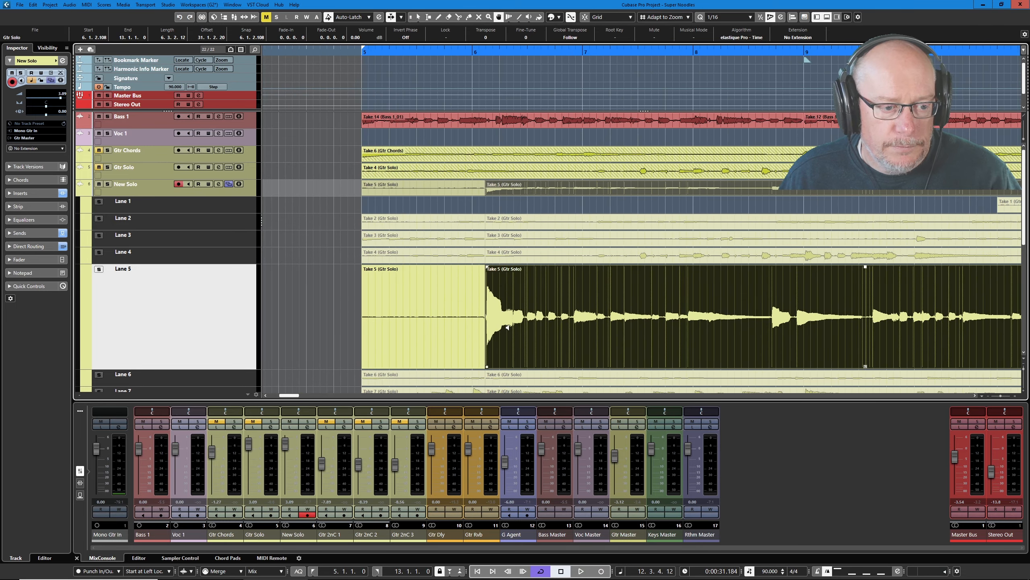
pyautogui.scroll(1, 505, 320)
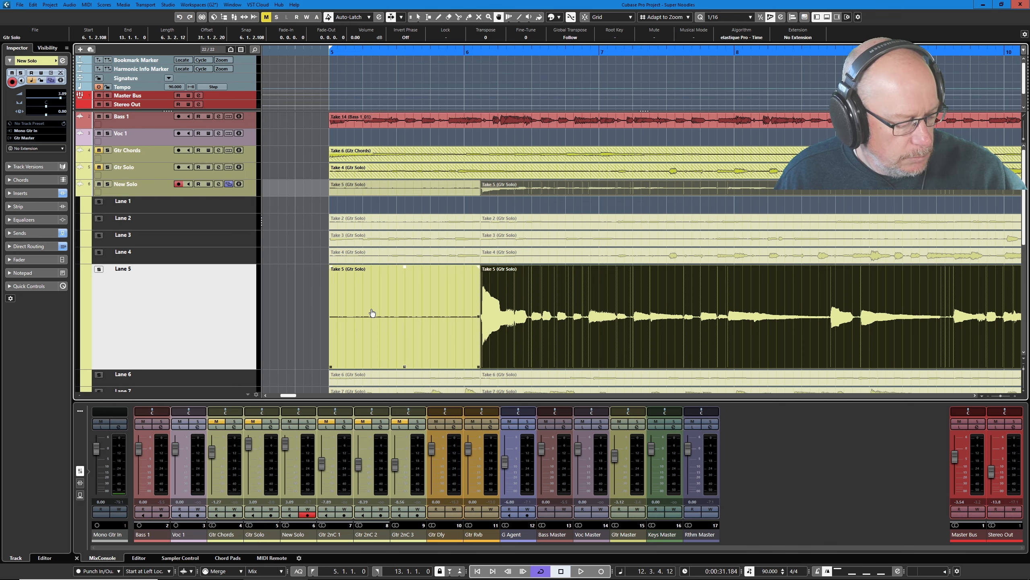
pyautogui.hotkey('ctrl', 'Up')
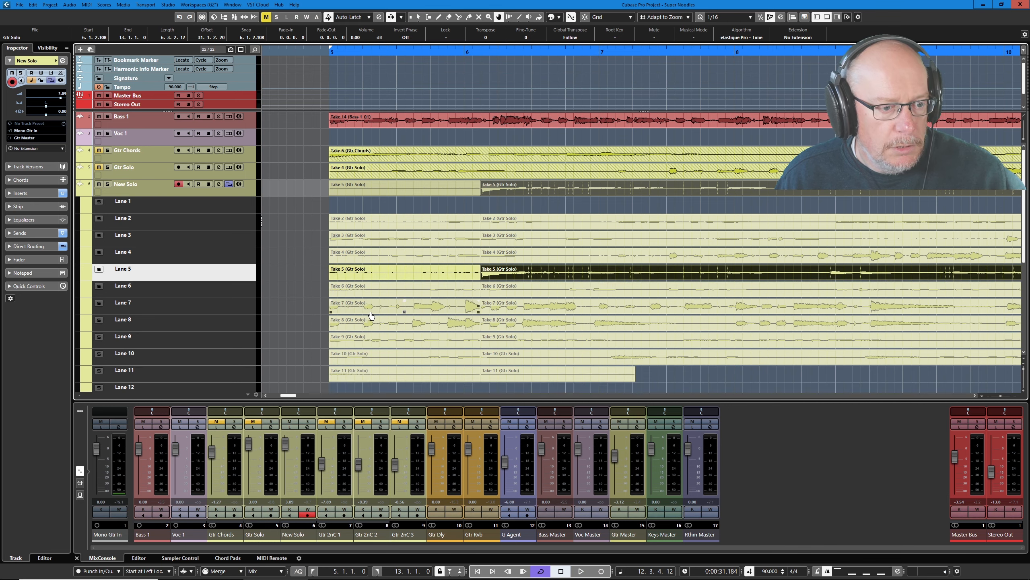
pyautogui.click(1025, 360)
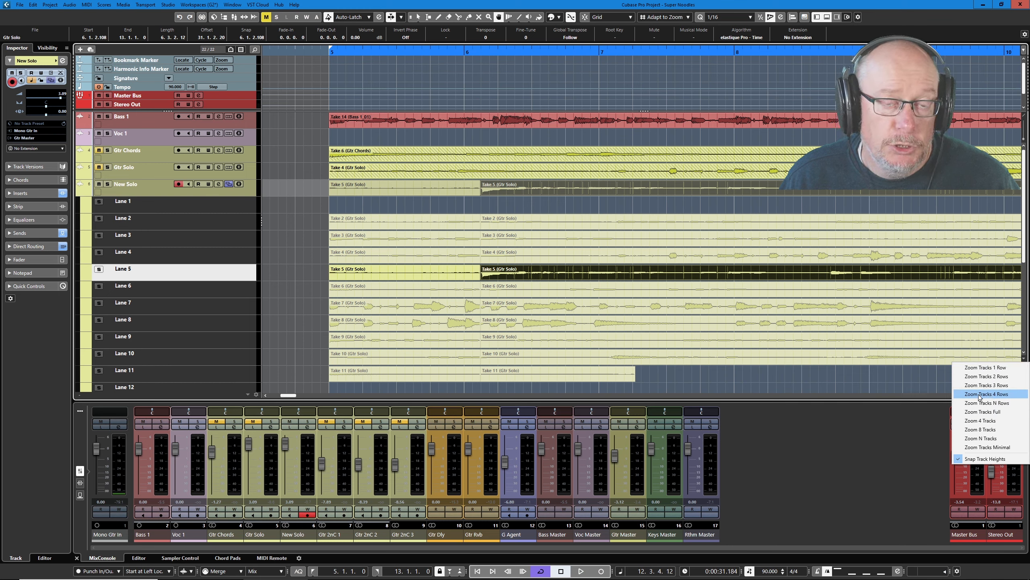
pyautogui.click(306, 229)
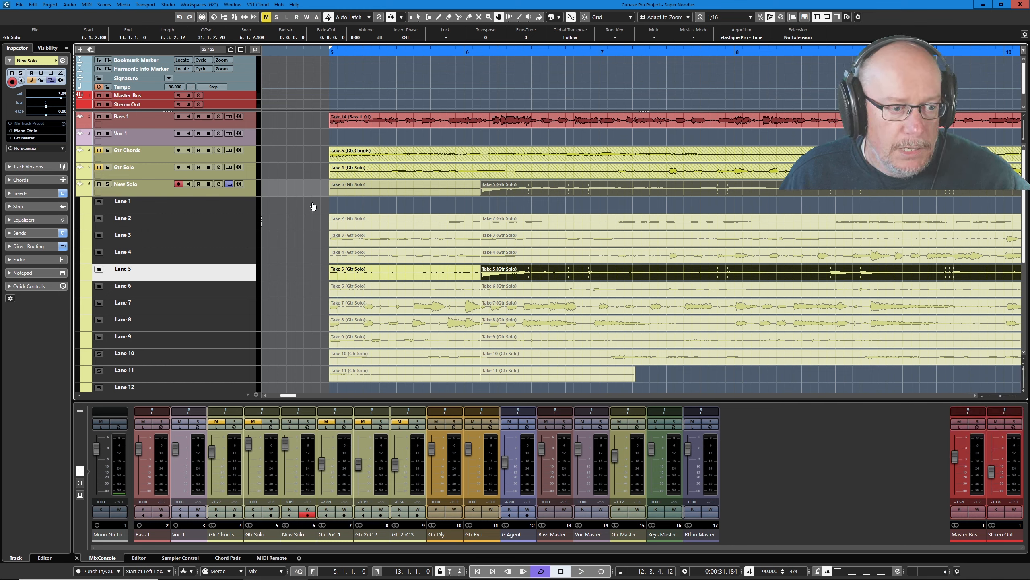
pyautogui.press('1')
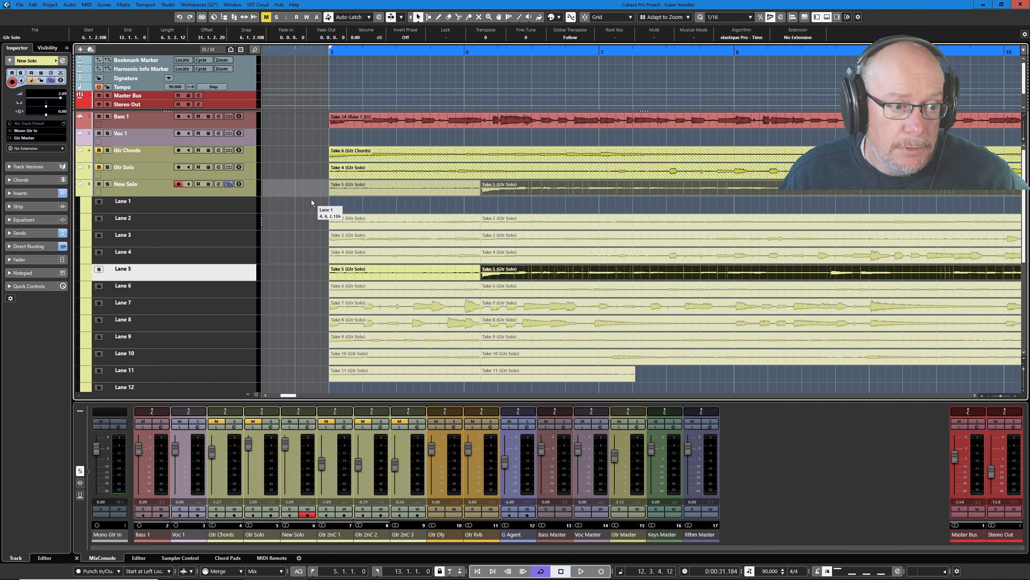
pyautogui.moveTo(310, 199); pyautogui.dragTo(454, 374)
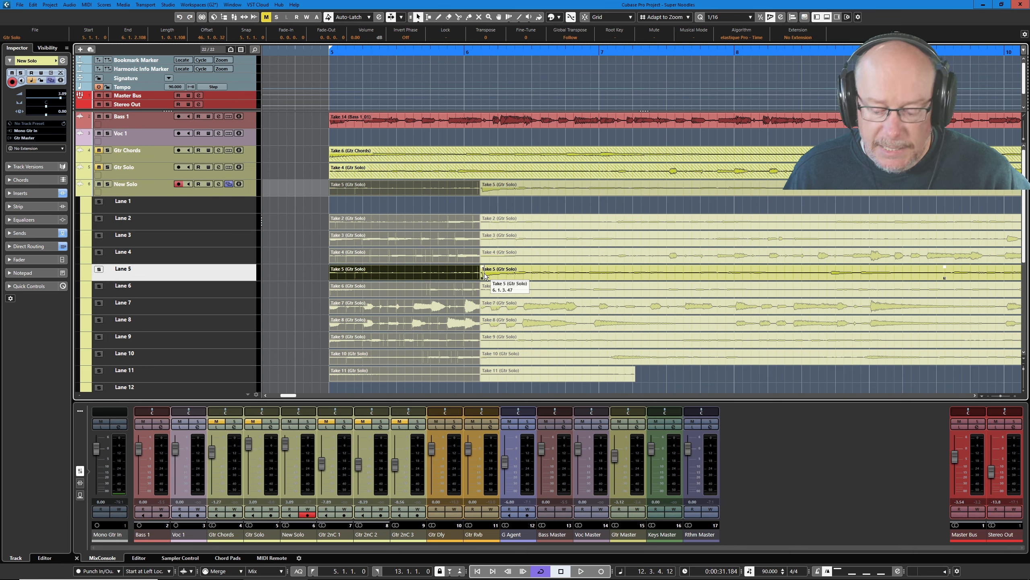
pyautogui.press('Delete')
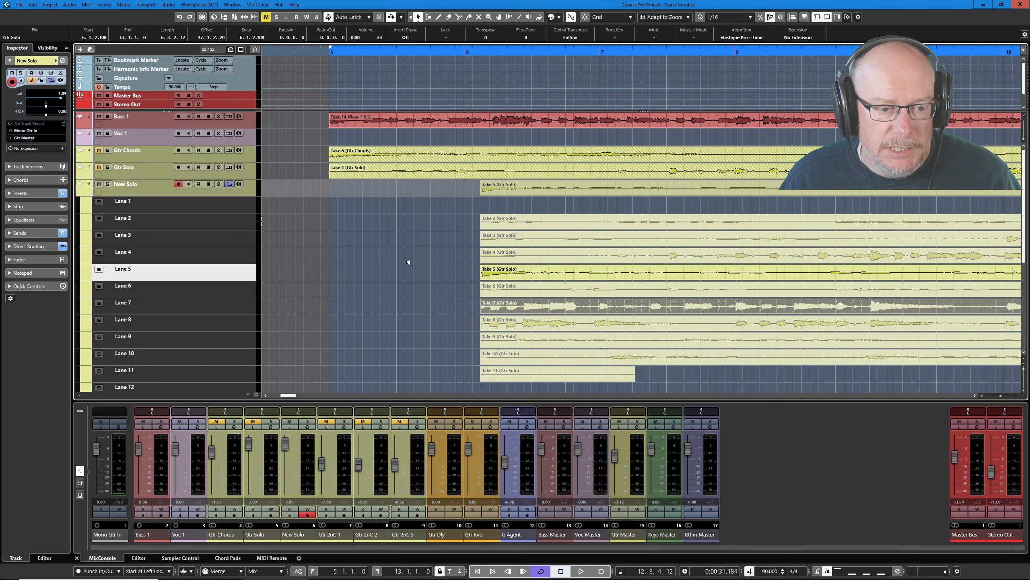
# Step: Play back take 5 from the middle of bar 7 to about the middle of bar 9 to find the phrase ending
pyautogui.scroll(-5, 409, 262)
pyautogui.scroll(4, 600, 287)
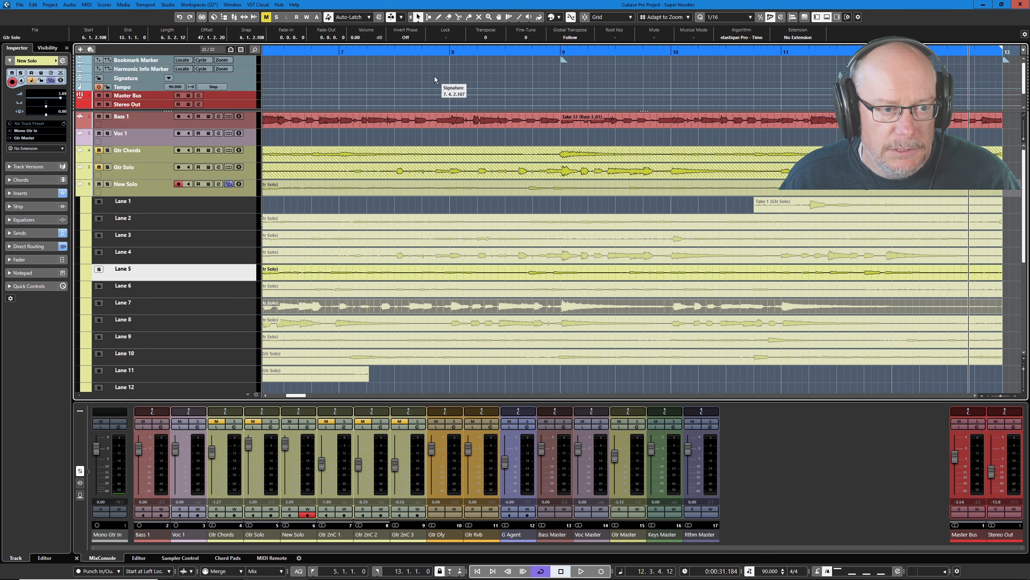
pyautogui.click(407, 52)
pyautogui.press('space')
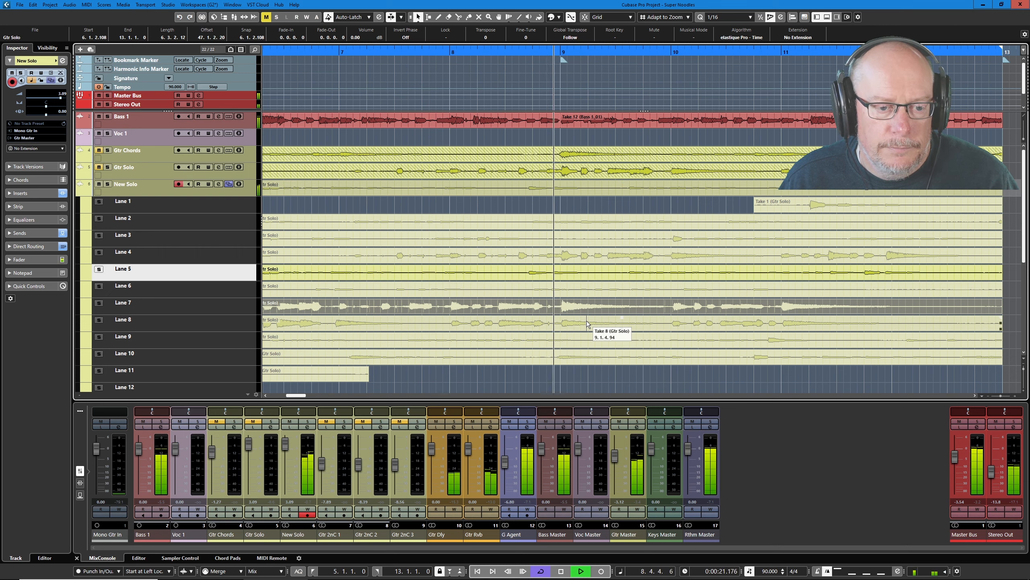
pyautogui.press('space')
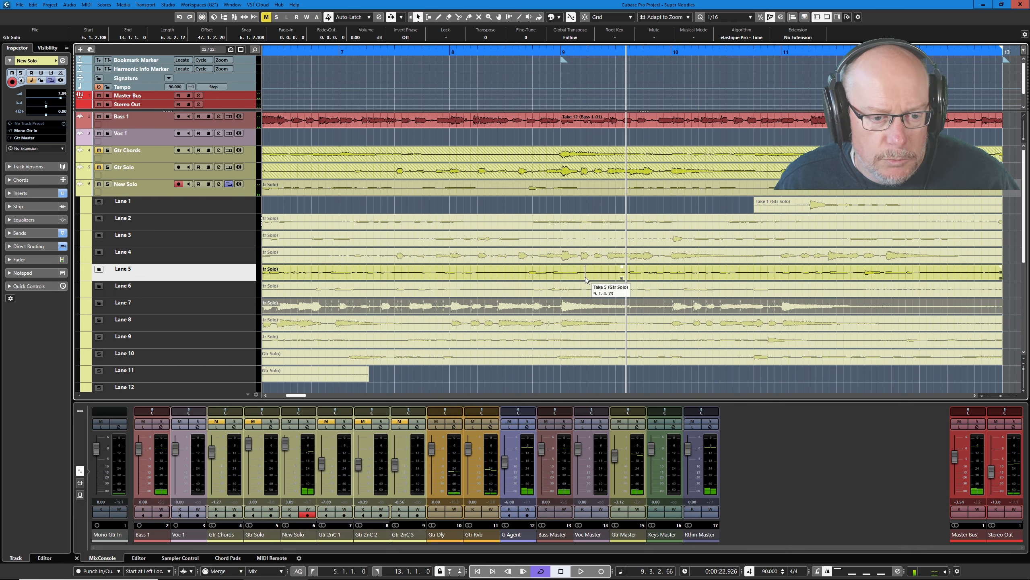
# Step: Split the takes in all lanes with the Comp tool in take 5's gap between phrases, at about 9.3.2.84
pyautogui.scroll(5, 603, 330)
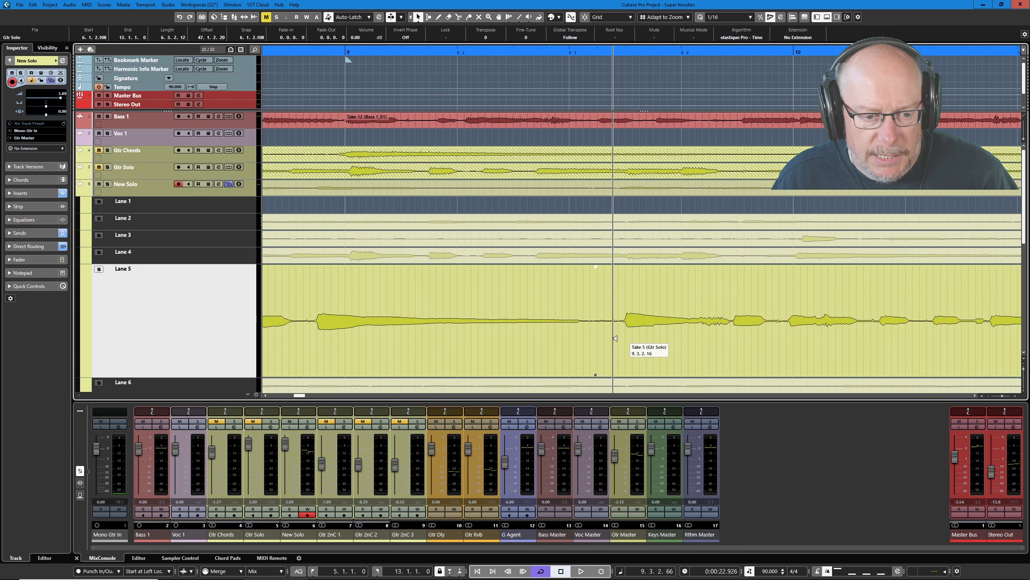
pyautogui.scroll(2, 615, 338)
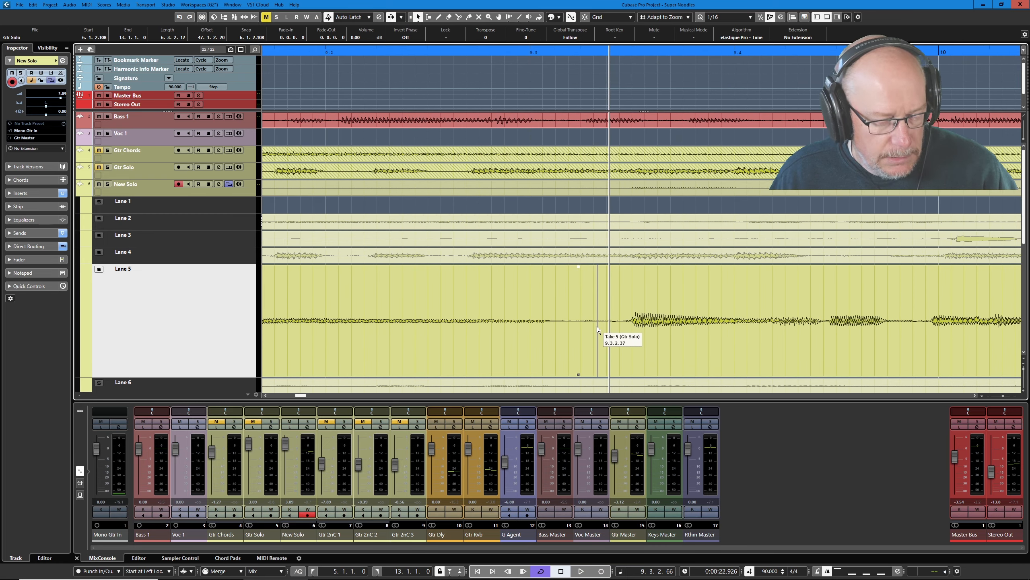
pyautogui.press('9')
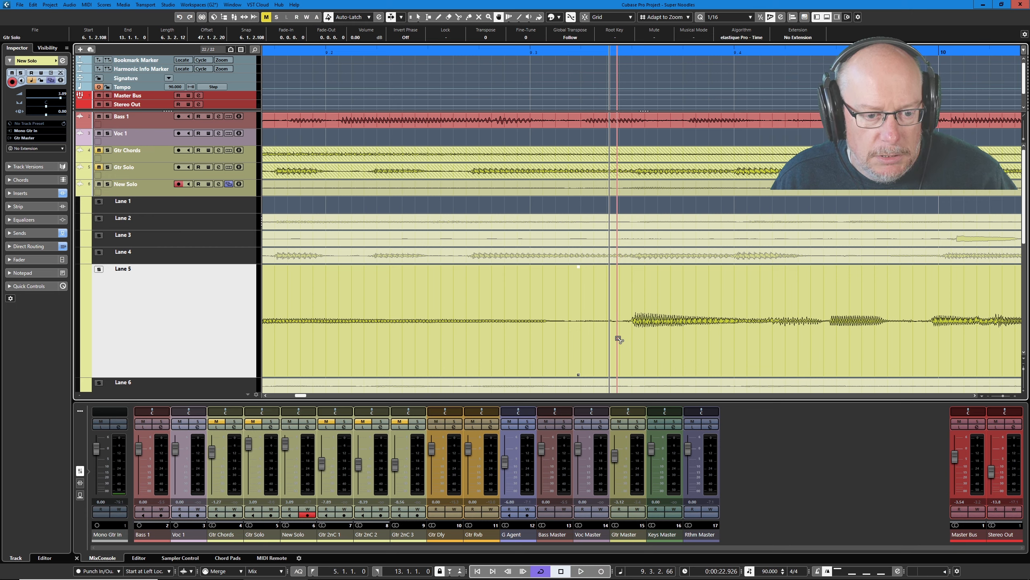
pyautogui.click(619, 339)
pyautogui.scroll(-6, 575, 310)
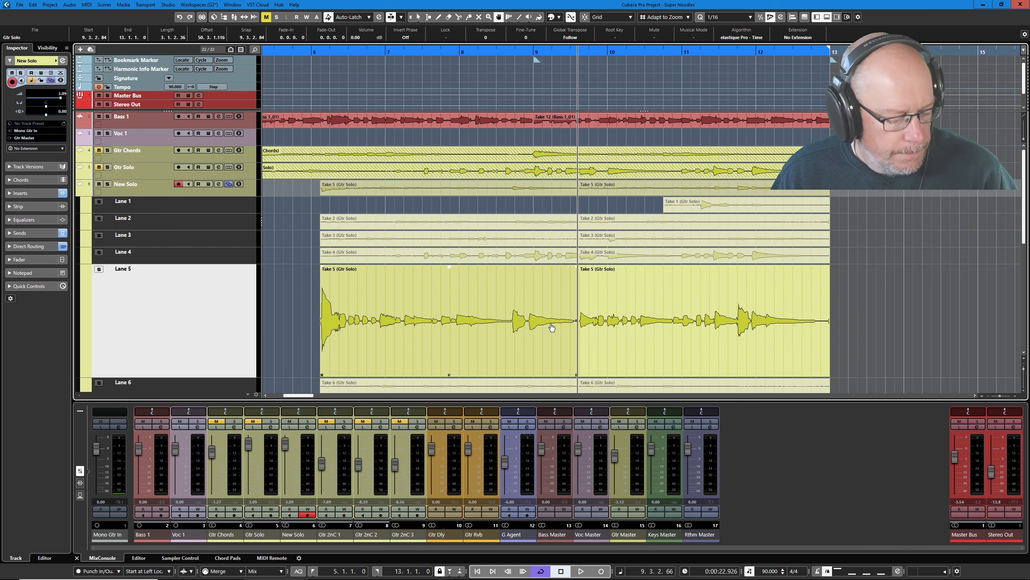
# Step: Delete the first-phrase segments of every New Solo take except take 5 between the two cuts
pyautogui.press('z')
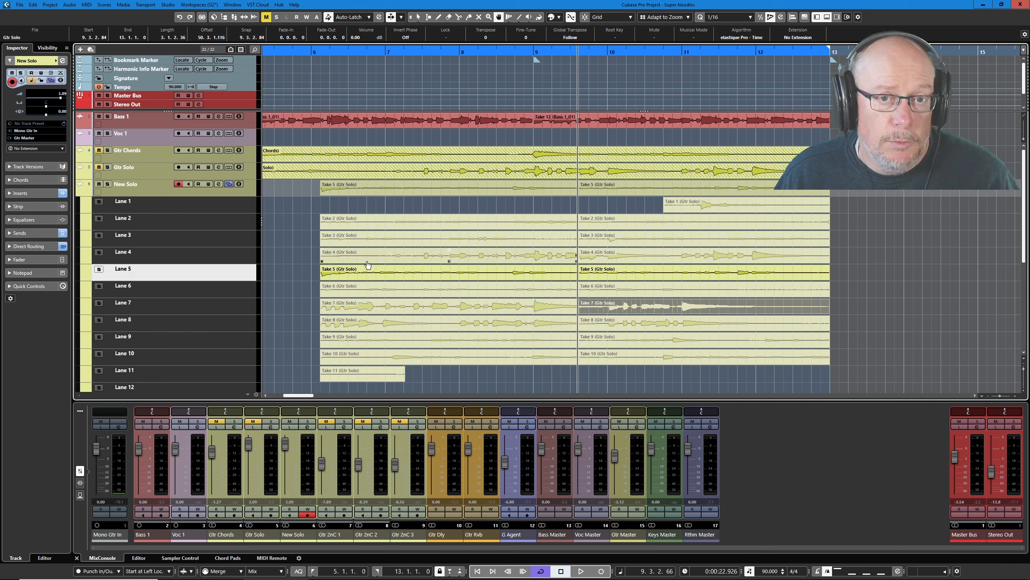
pyautogui.press('1')
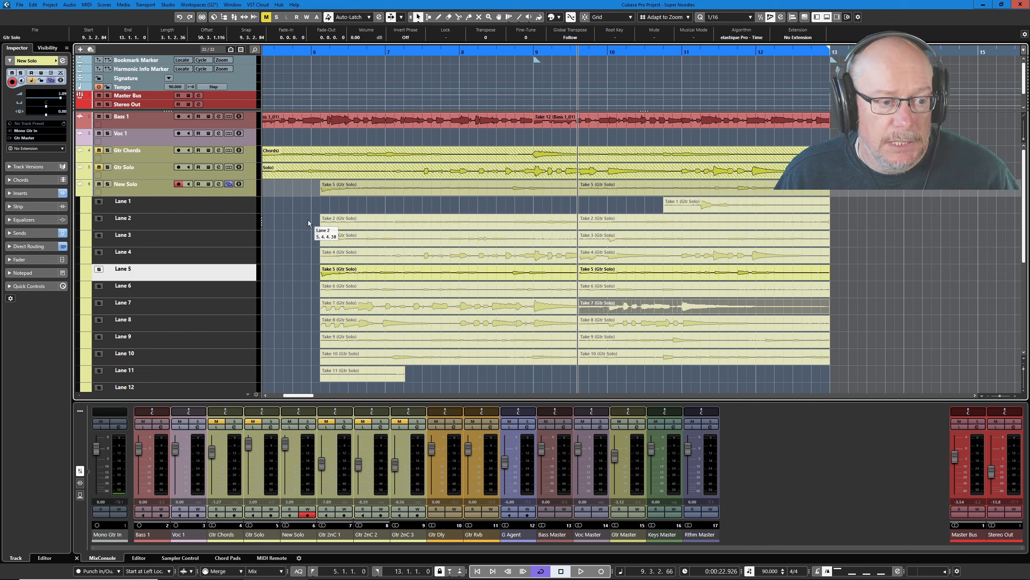
pyautogui.moveTo(308, 220); pyautogui.dragTo(432, 373)
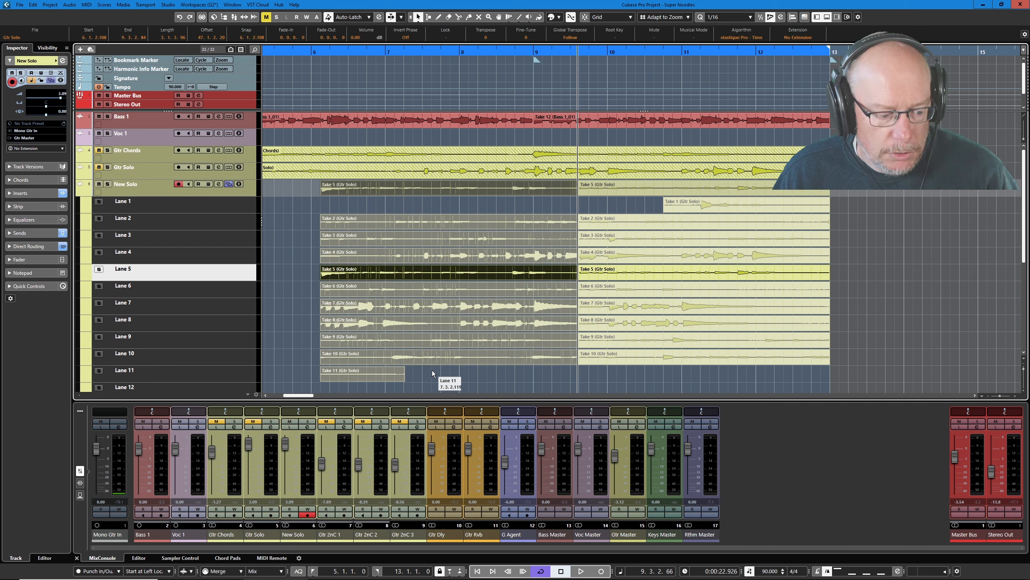
pyautogui.click(411, 274)
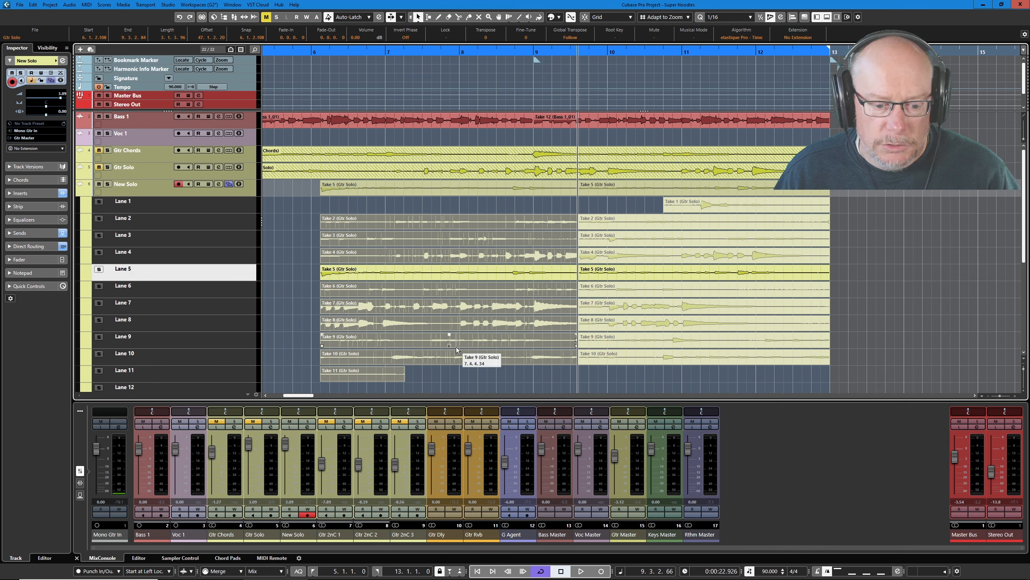
pyautogui.press('Delete')
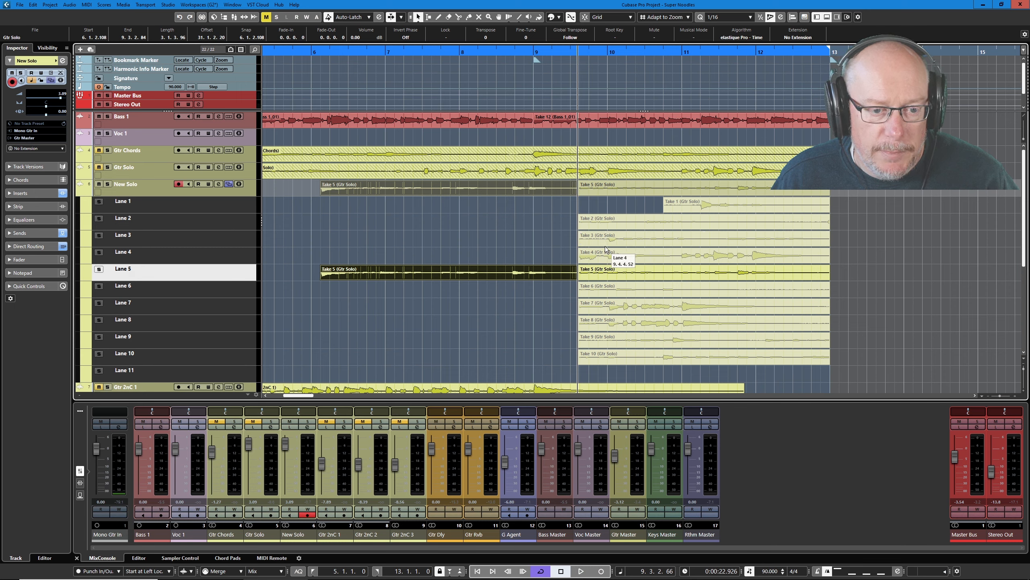
# Step: Make take 3 the active take for the section after the second cut with the Comp tool and audition it
pyautogui.press('0')
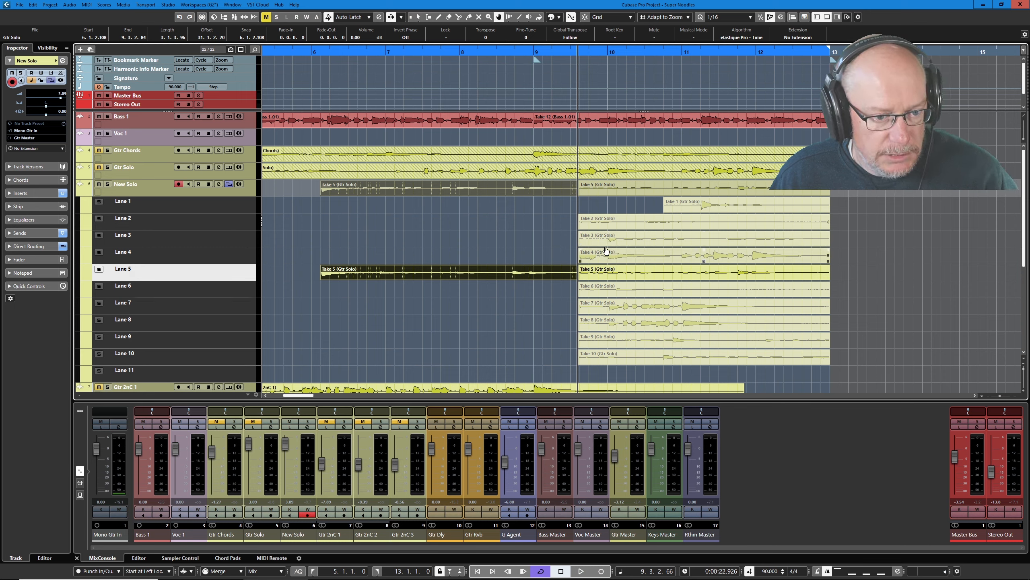
pyautogui.click(615, 243)
pyautogui.press('space')
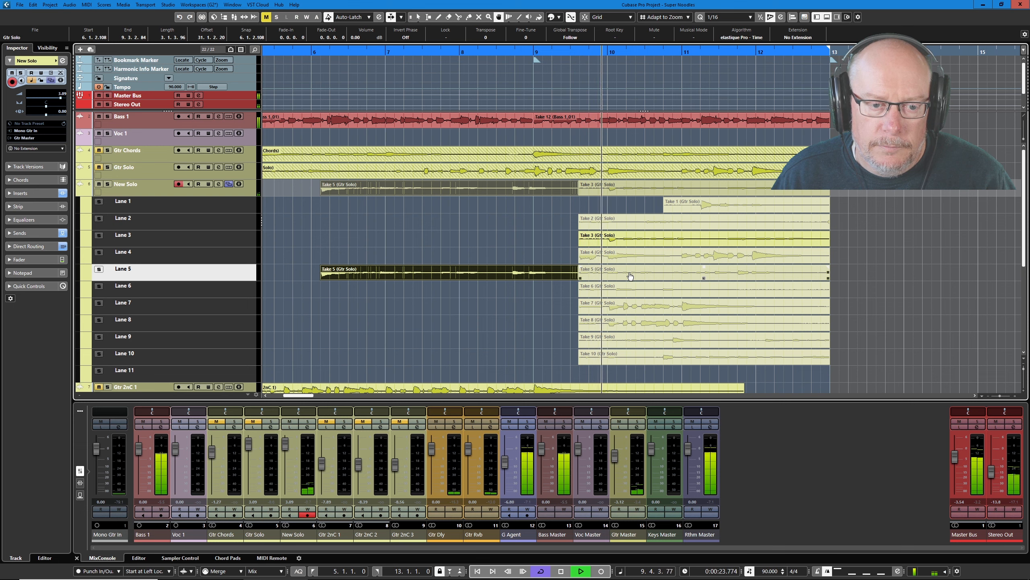
pyautogui.press('space')
pyautogui.click(596, 243)
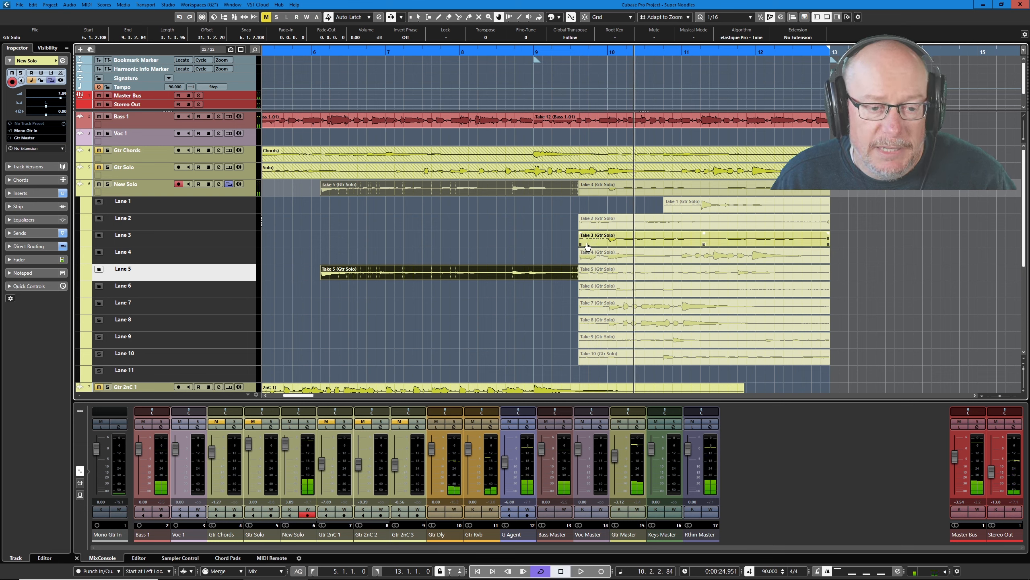
pyautogui.click(575, 241)
pyautogui.click(583, 244)
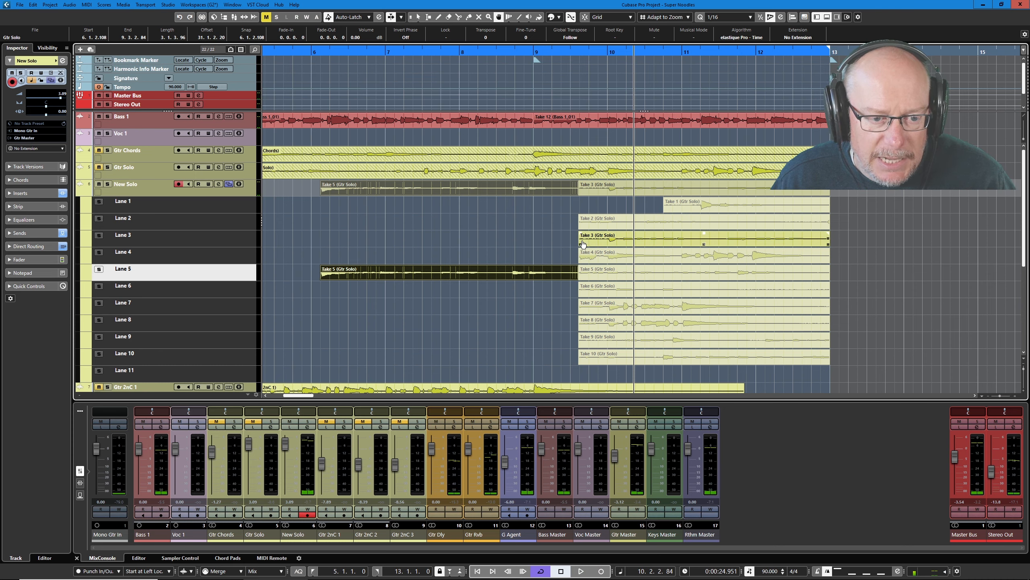
pyautogui.click(444, 242)
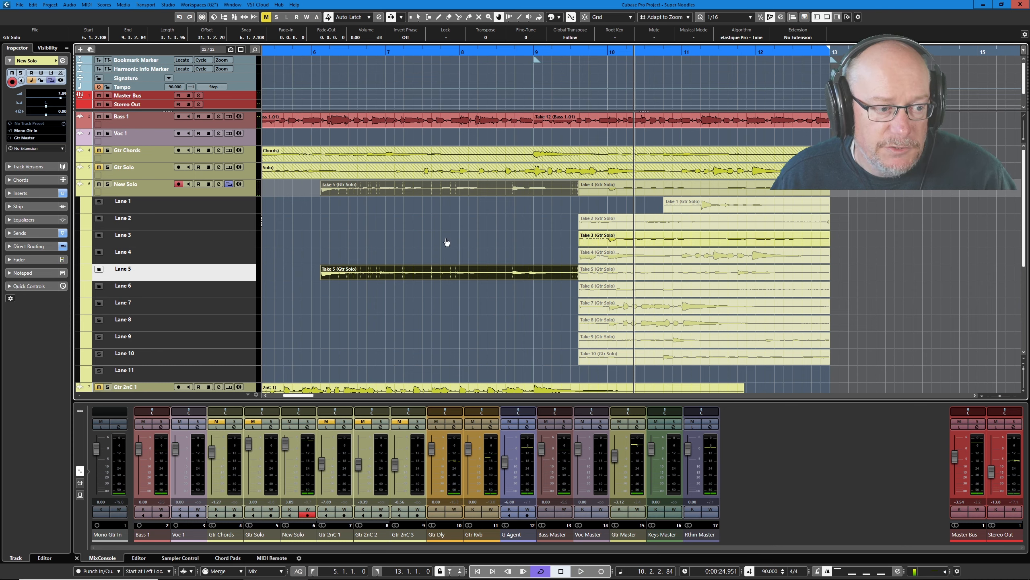
# Step: Enlarge Lane 3 and split the remaining takes just before take 3's first note, slightly ahead of bar 10
pyautogui.click(224, 246)
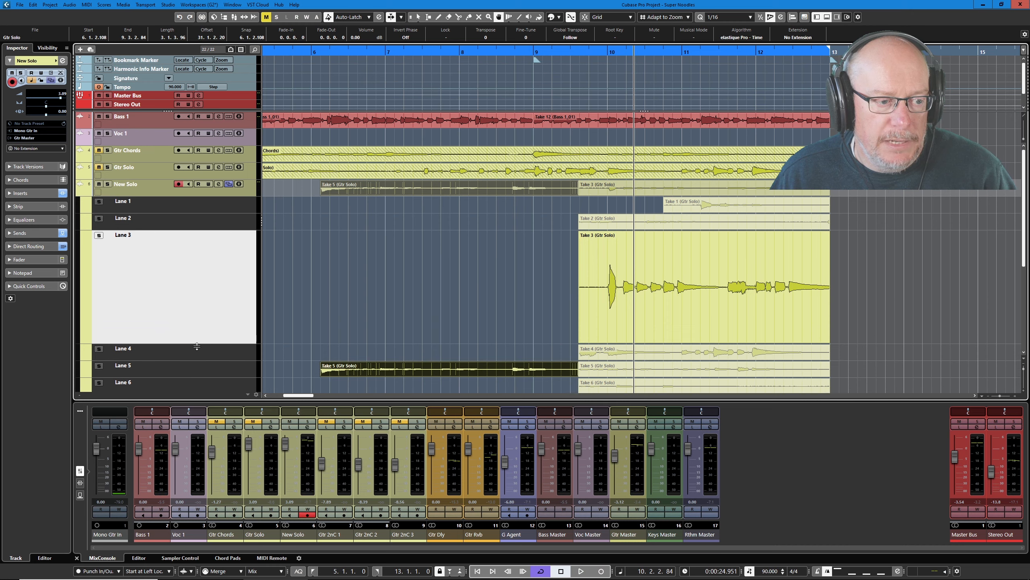
pyautogui.click(619, 346)
pyautogui.keyDown('ctrl'); pyautogui.scroll(8, 616, 307); pyautogui.keyUp('ctrl')
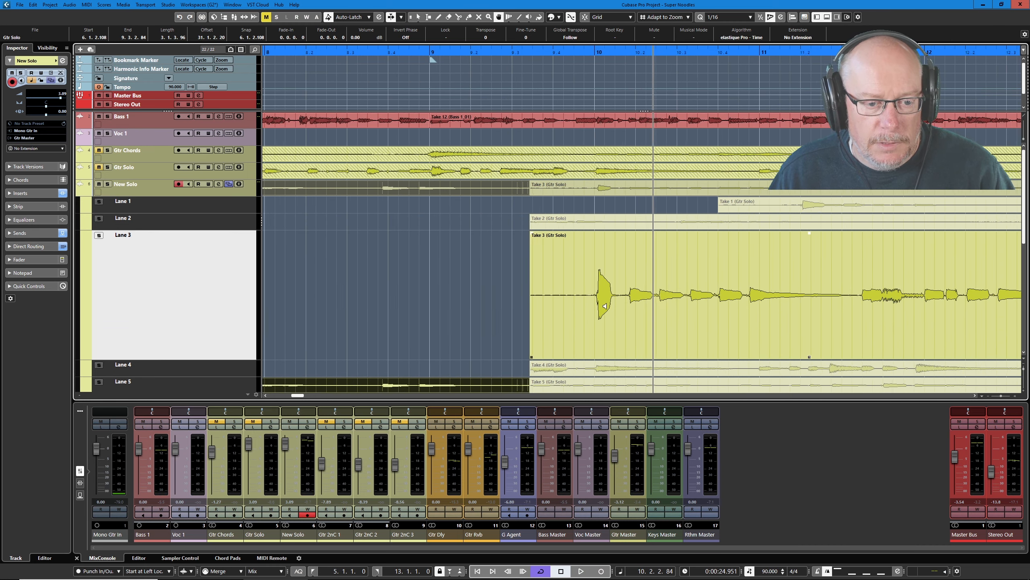
pyautogui.click(561, 309)
pyautogui.keyDown('ctrl'); pyautogui.scroll(-4, 520, 298); pyautogui.keyUp('ctrl')
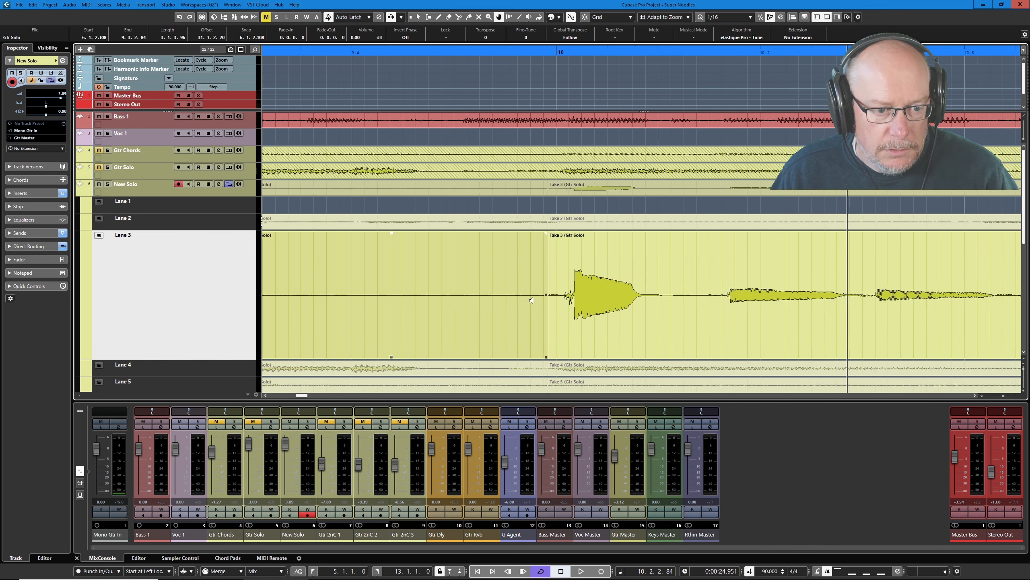
# Step: Delete the short segments between 9.3.2.84 and the cut just ahead of bar 10 from all New Solo takes
pyautogui.keyDown('ctrl'); pyautogui.scroll(-2, 520, 298); pyautogui.keyUp('ctrl')
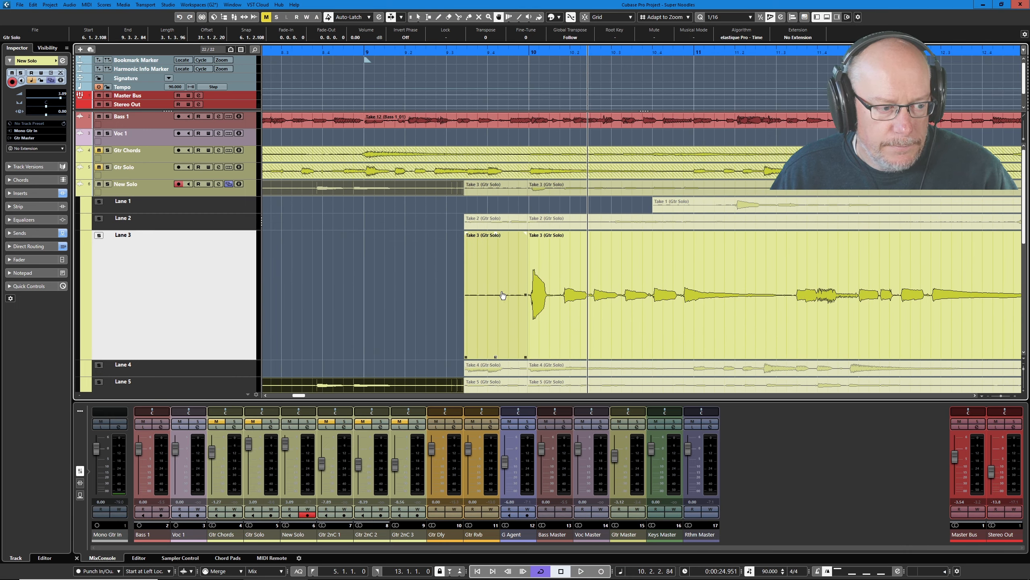
pyautogui.click(198, 226)
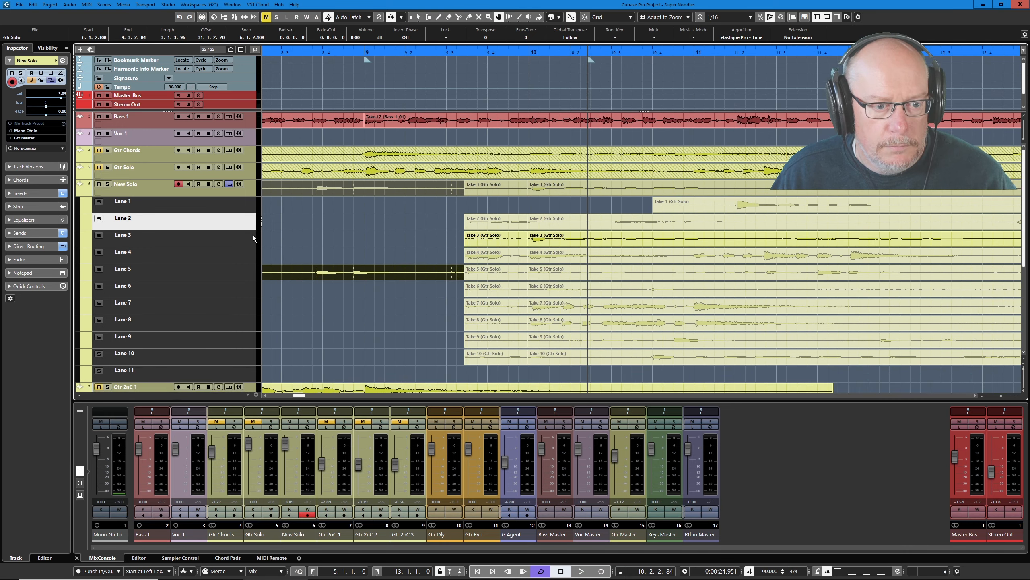
pyautogui.press('1')
pyautogui.moveTo(475, 203); pyautogui.dragTo(510, 368)
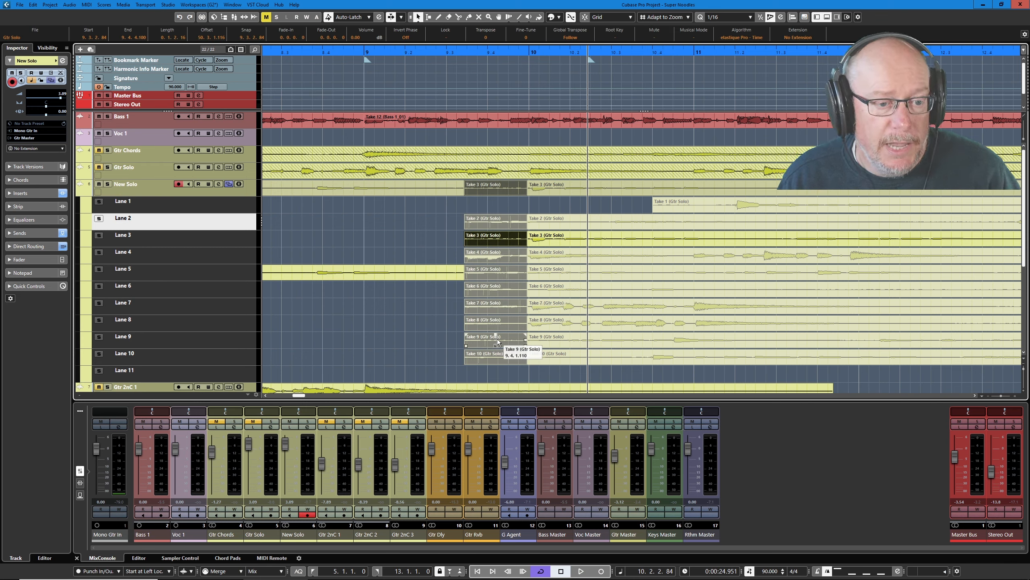
pyautogui.press('Delete')
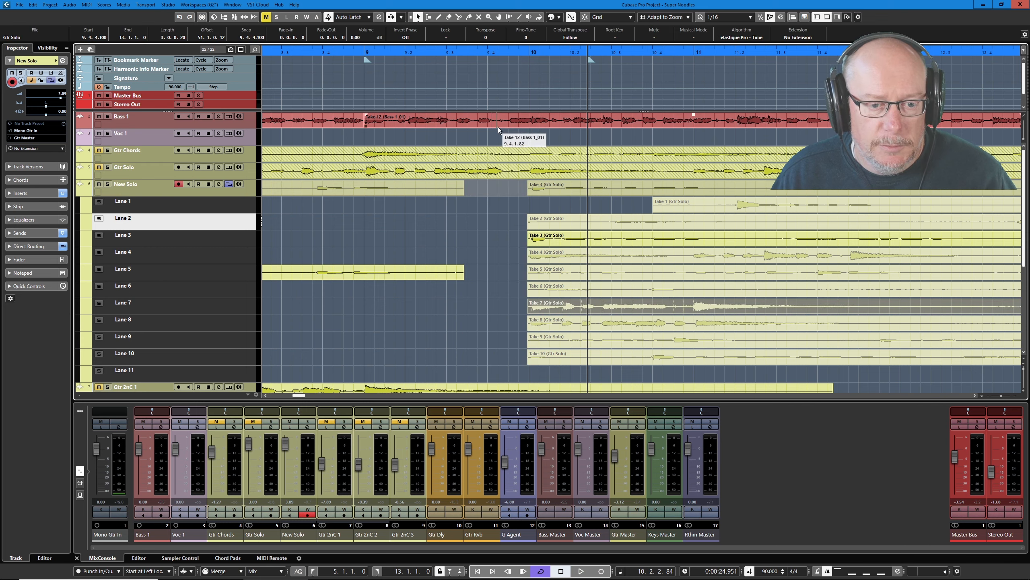
# Step: Audition take 3 from around bar 10 until its next phrase begins in the second half of bar 11
pyautogui.click(520, 52)
pyautogui.press('space')
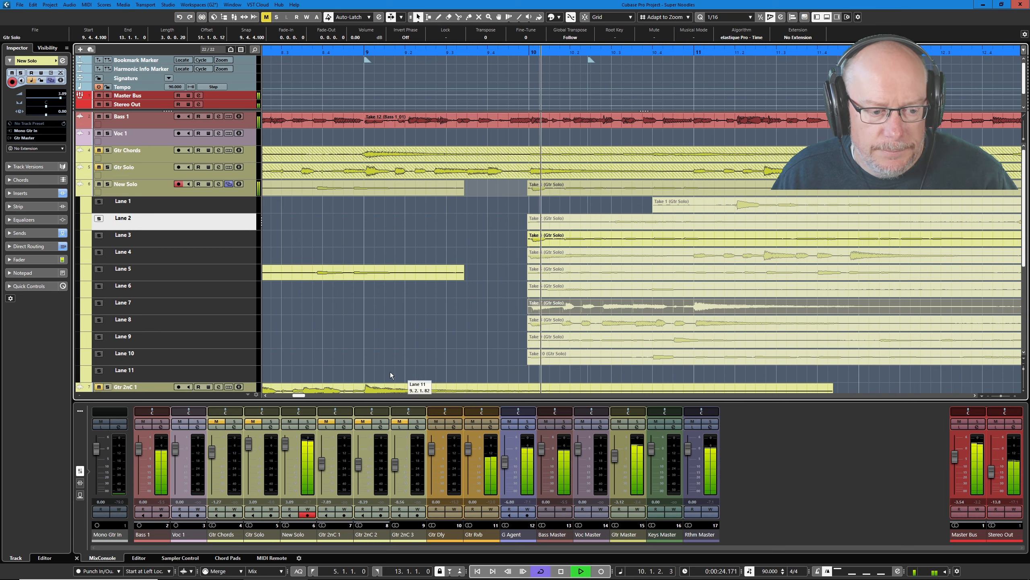
pyautogui.moveTo(296, 394); pyautogui.dragTo(301, 396)
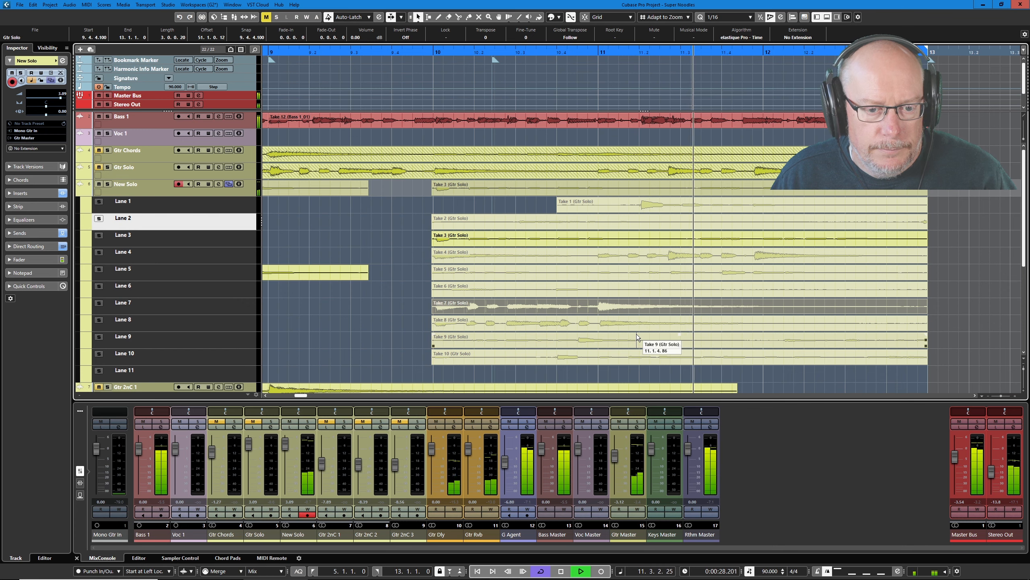
pyautogui.press('space')
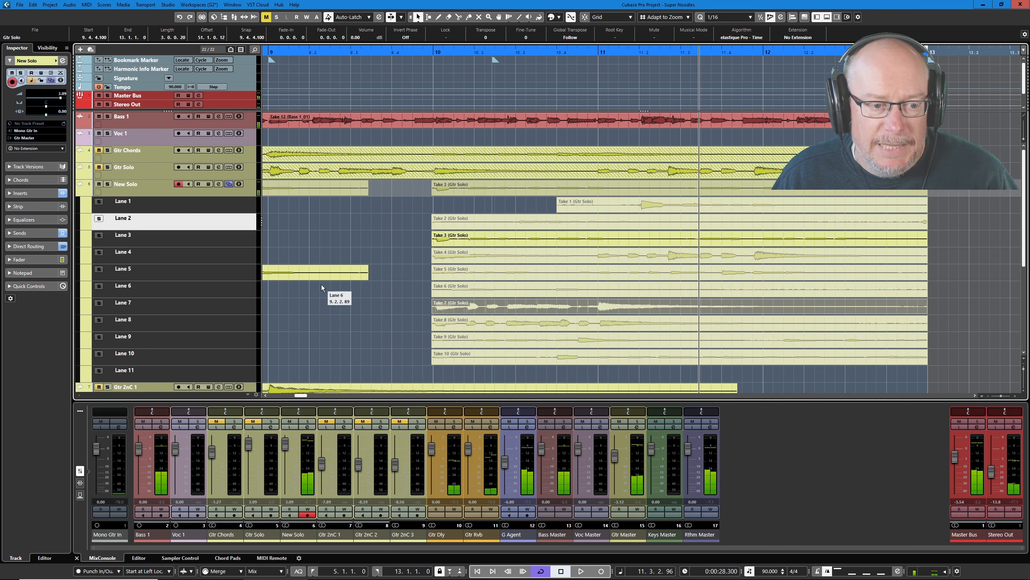
# Step: Enlarge Lane 3 and split all takes with the Comp tool just before take 3's next phrase, at 11.3.2.90
pyautogui.moveTo(196, 246); pyautogui.dragTo(196, 333)
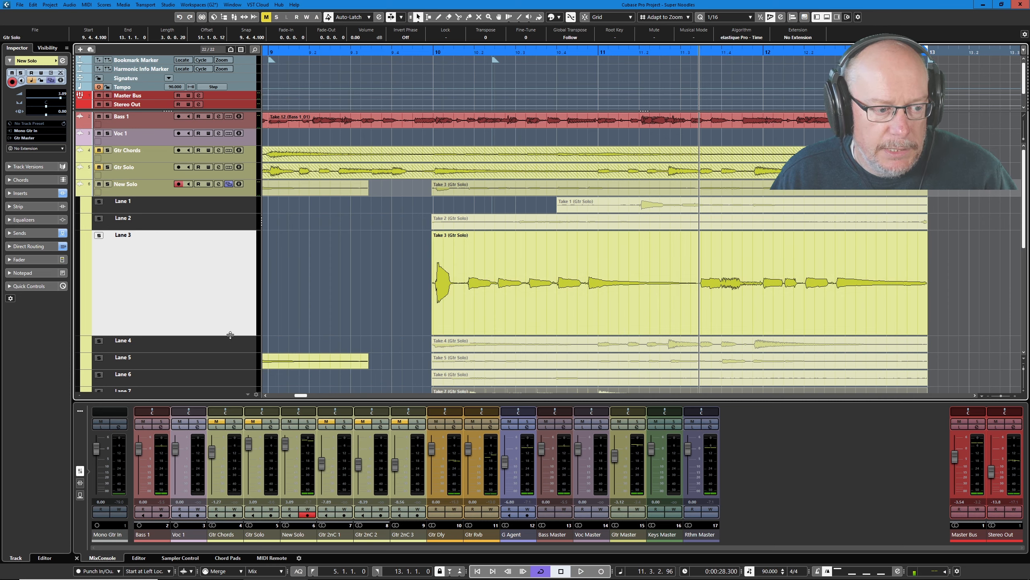
pyautogui.moveTo(234, 335); pyautogui.dragTo(235, 351)
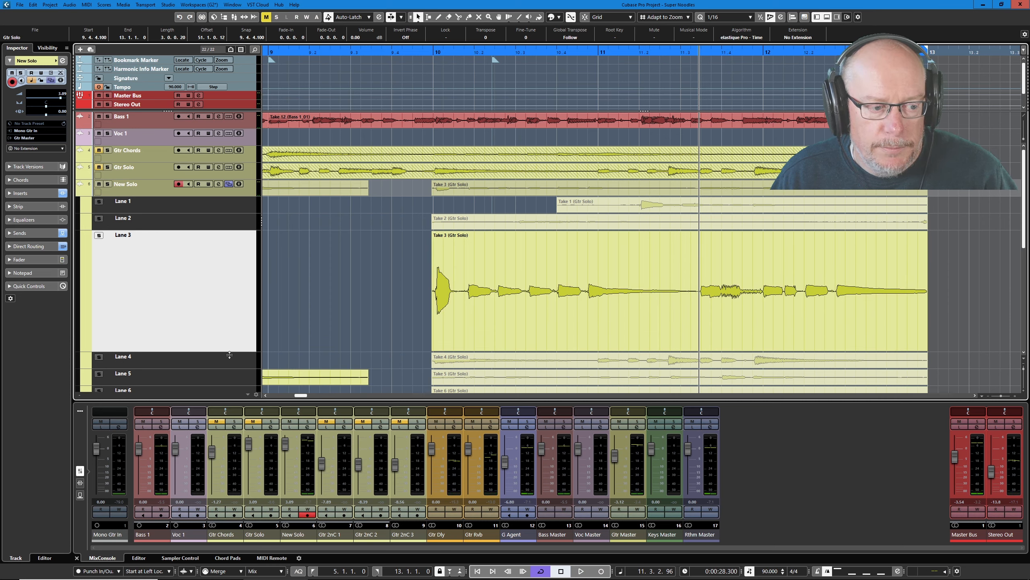
pyautogui.press('h')
pyautogui.press('h')
pyautogui.press('h')
pyautogui.press('h')
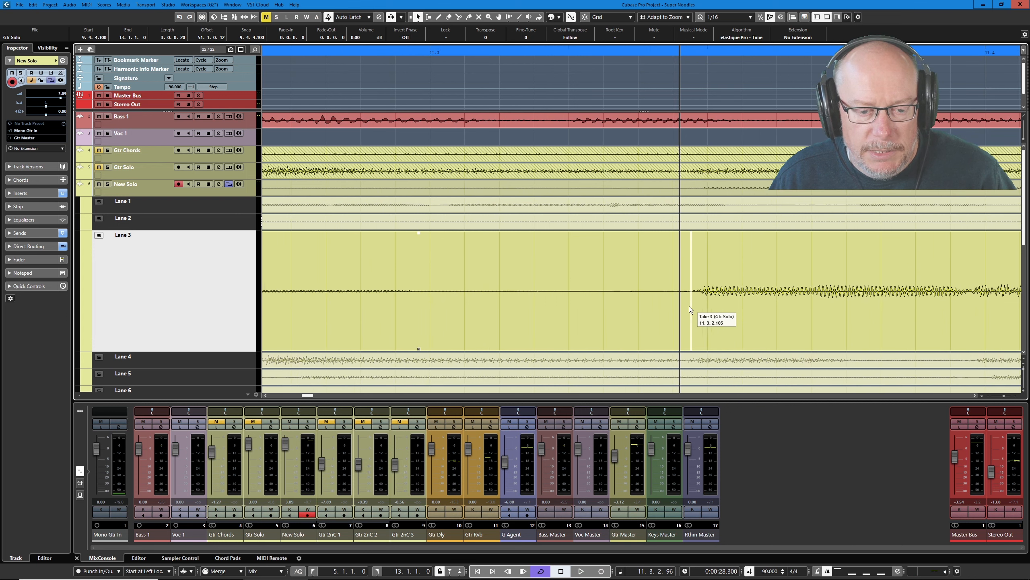
pyautogui.press('c')
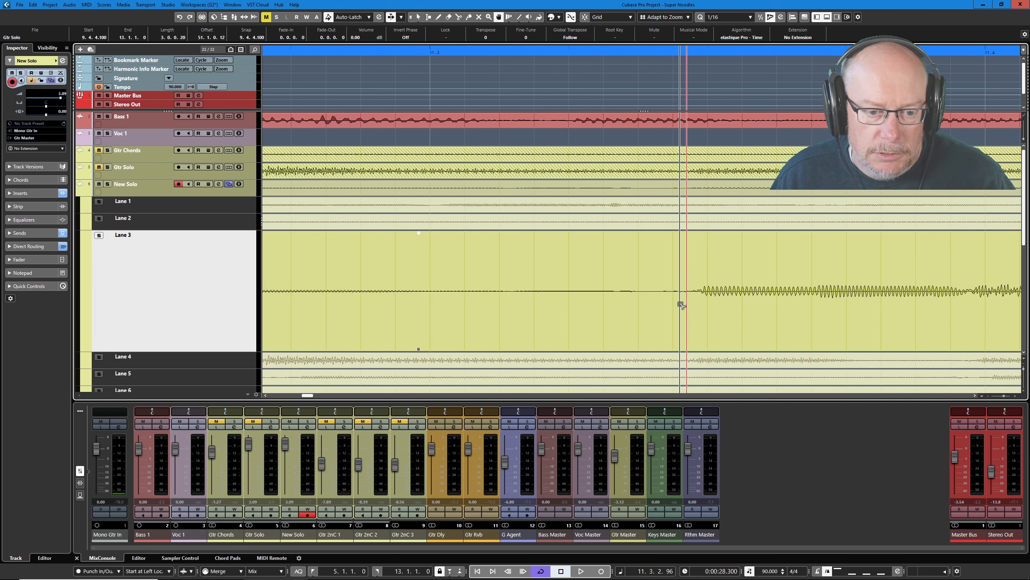
pyautogui.click(674, 303)
pyautogui.scroll(-8, 566, 286)
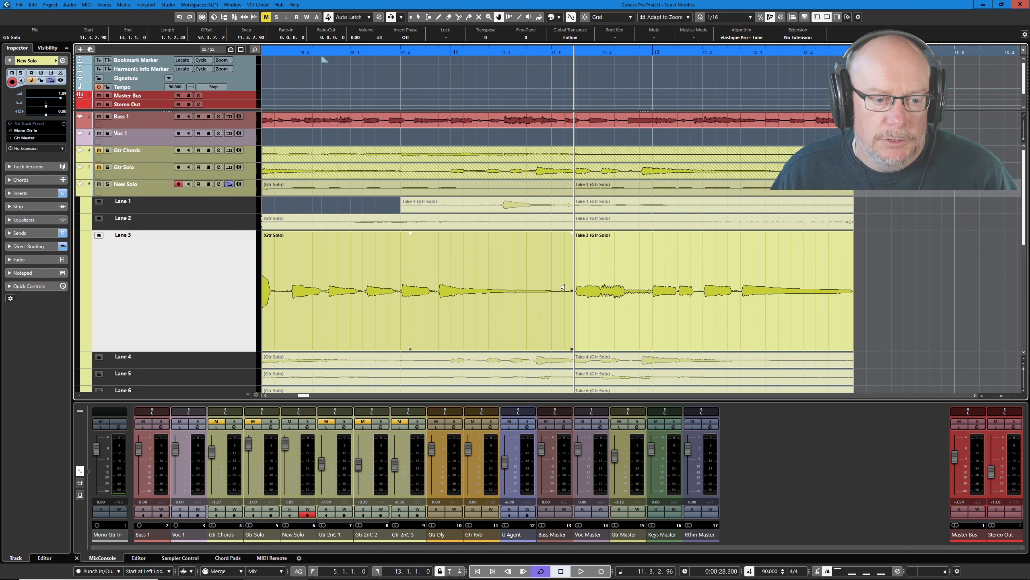
# Step: Delete the segments of every New Solo take except take 3 between bar 10 and the cut at 11.3.2.90
pyautogui.press('z')
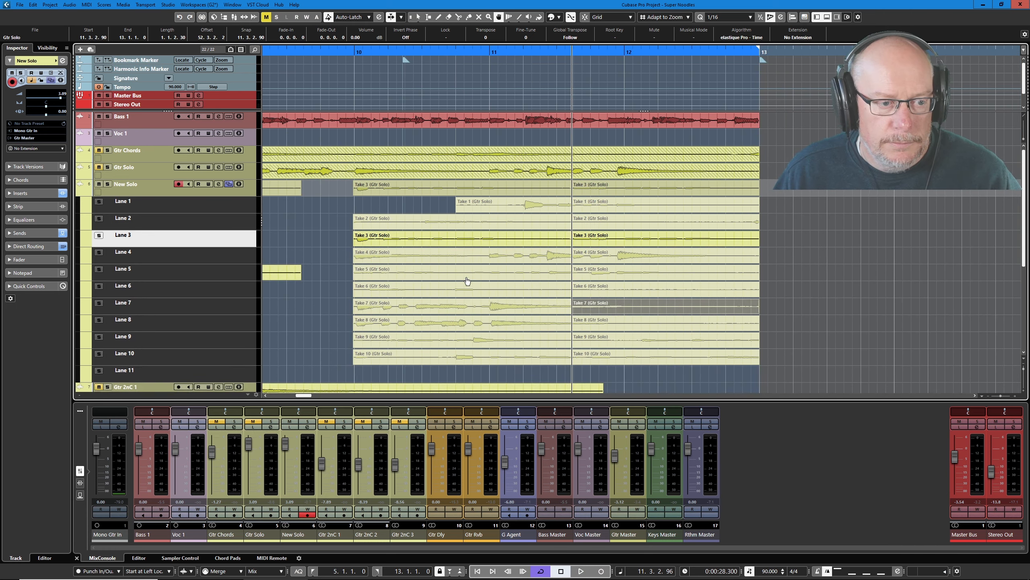
pyautogui.rightClick(372, 226)
pyautogui.click(372, 226)
pyautogui.moveTo(376, 204); pyautogui.dragTo(518, 358)
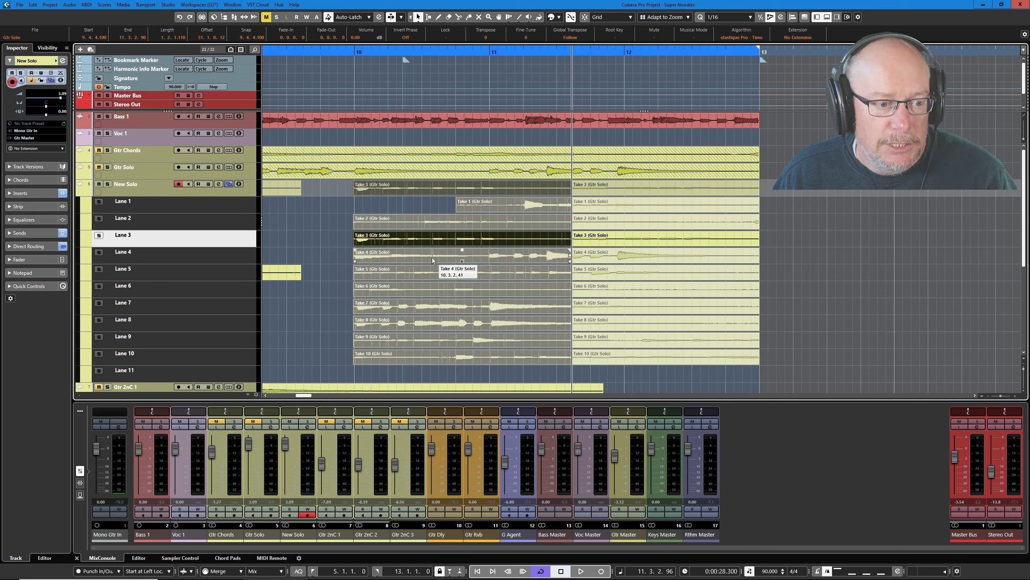
pyautogui.keyDown('shift'); pyautogui.click(433, 240); pyautogui.keyUp('shift')
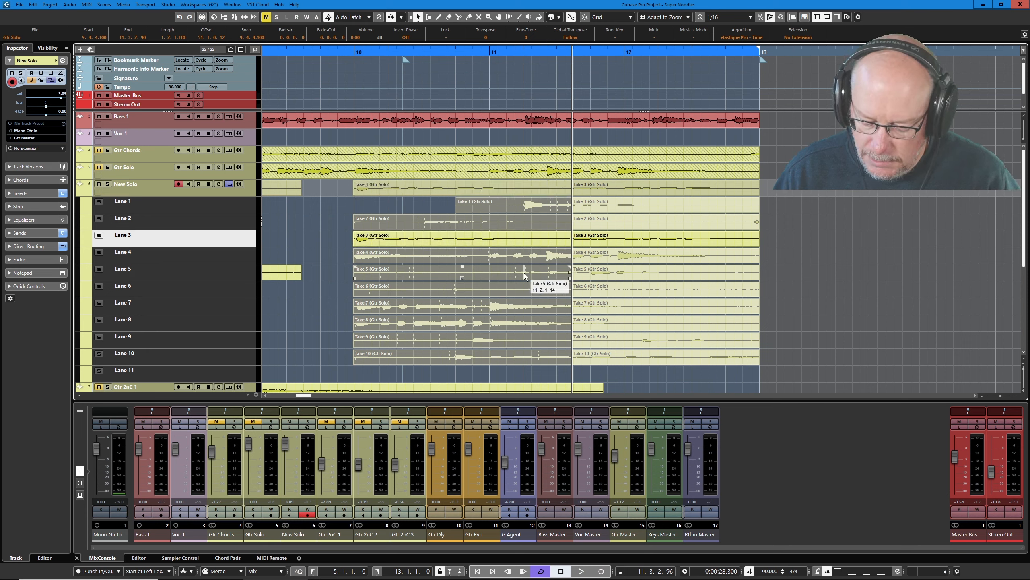
pyautogui.press('Delete')
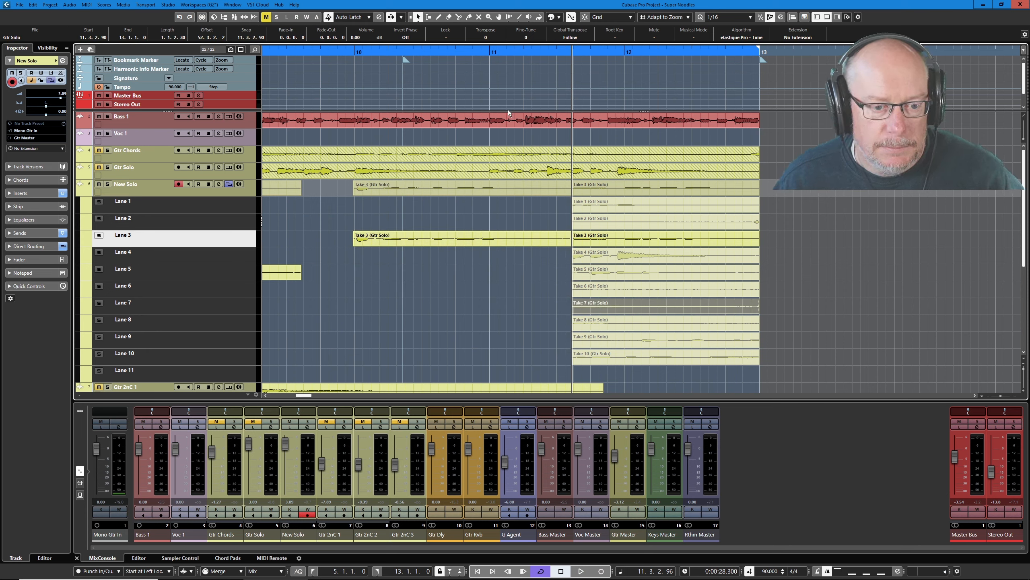
# Step: Make take 5 the active take after the 11.3.2.90 cut with the Comp tool and audition it
pyautogui.click(617, 279)
pyautogui.press('space')
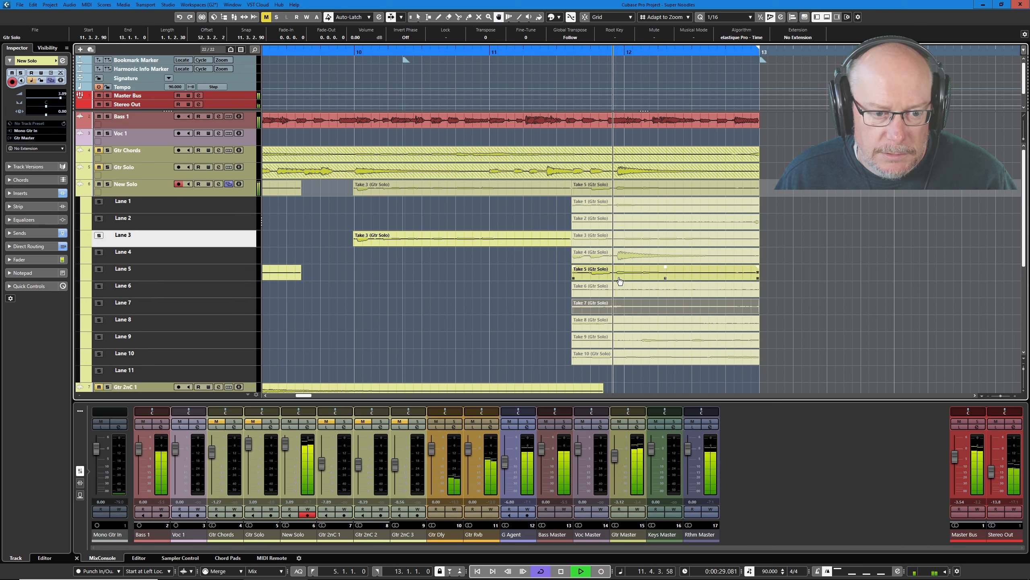
pyautogui.press('space')
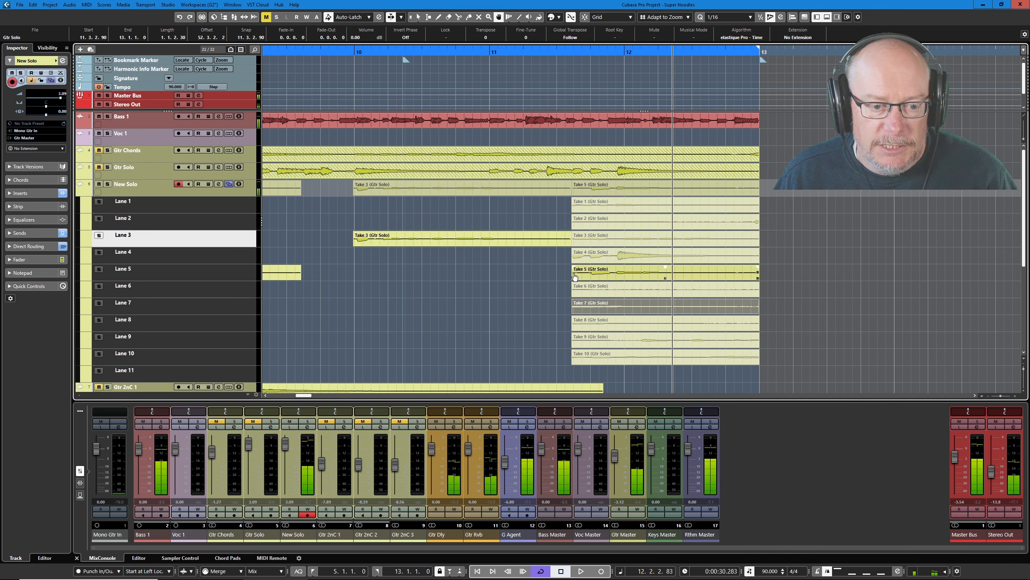
# Step: Enlarge Lane 5 and split all takes just before take 5's first note of the final phrase, at 11.3.4.114
pyautogui.click(219, 272)
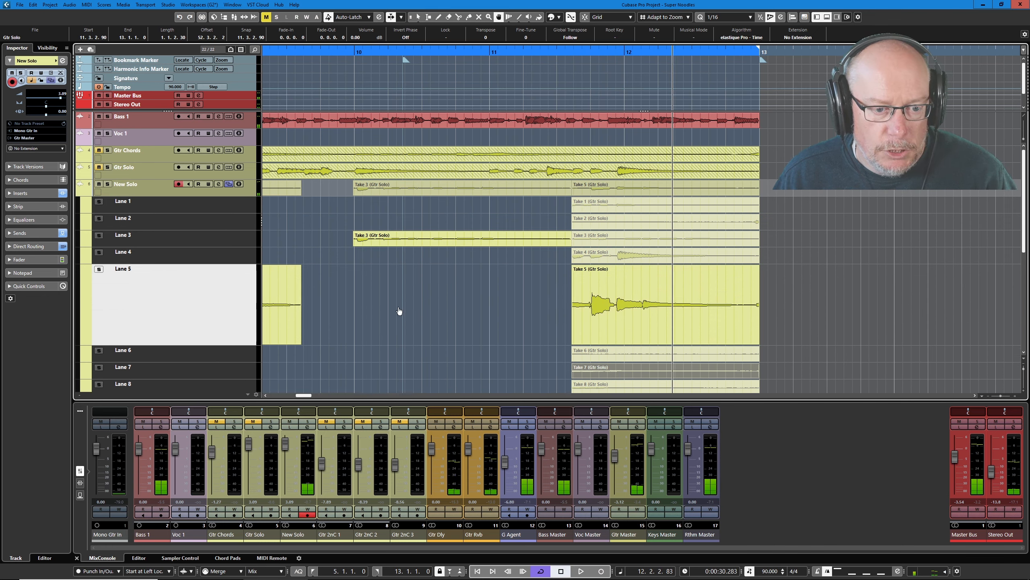
pyautogui.scroll(3, 582, 314)
pyautogui.scroll(5, 608, 314)
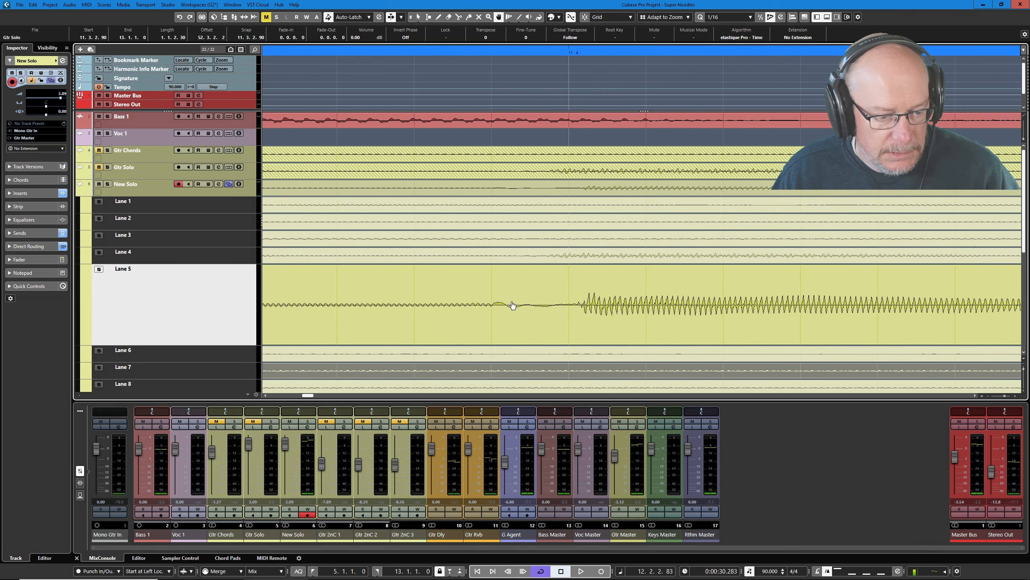
pyautogui.click(555, 320)
pyautogui.scroll(-3, 503, 309)
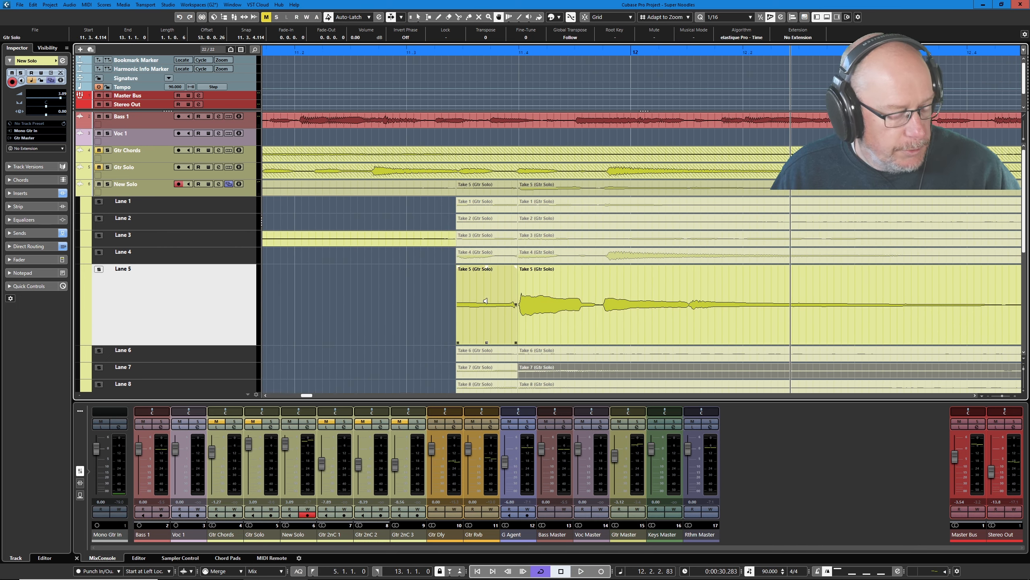
# Step: Delete the short segments between 11.3.2.90 and 11.3.4.114 from all New Solo takes
pyautogui.hotkey('ctrl', 'Down')
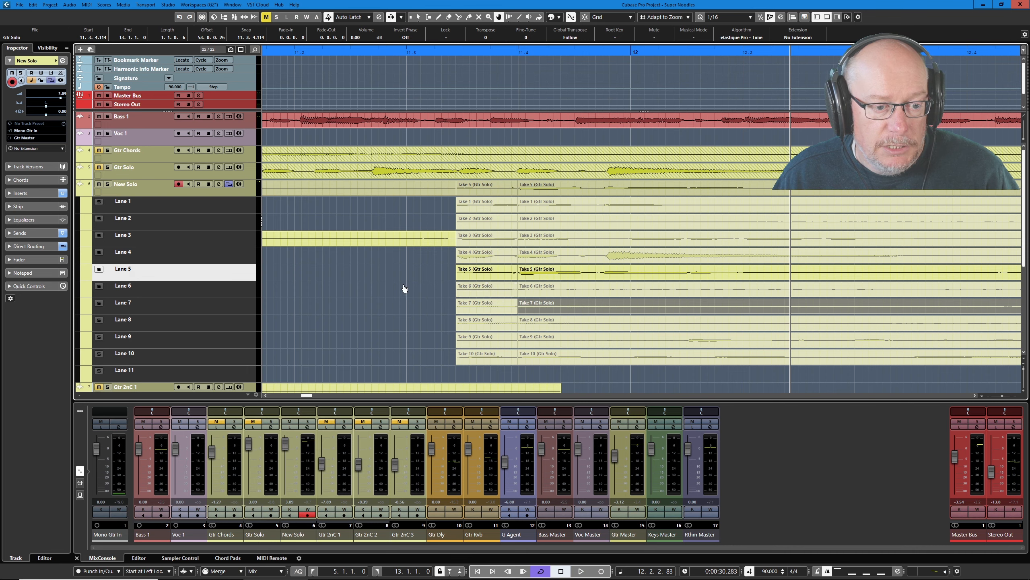
pyautogui.press('1')
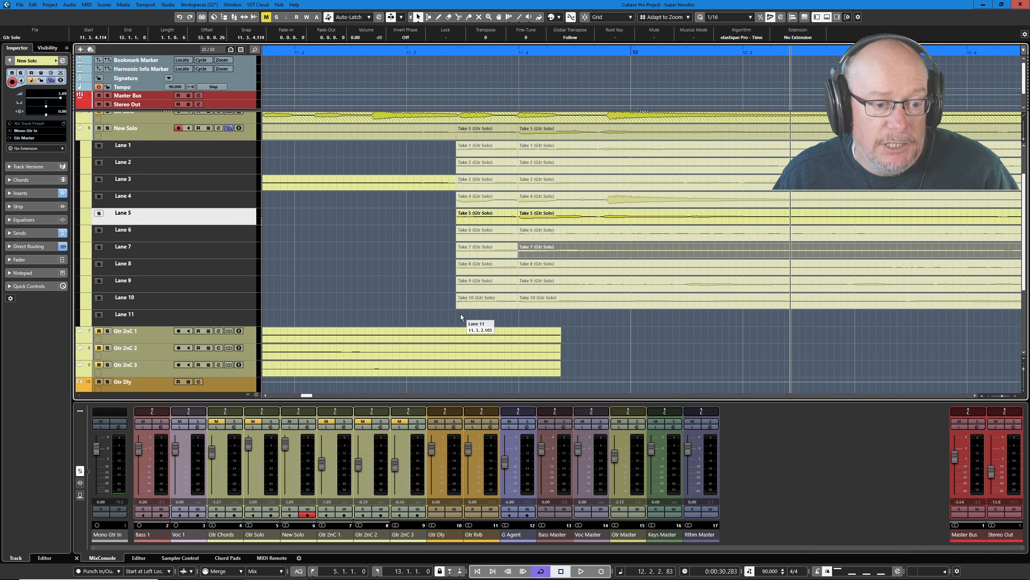
pyautogui.scroll(-3, 464, 318)
pyautogui.moveTo(465, 317); pyautogui.dragTo(509, 148)
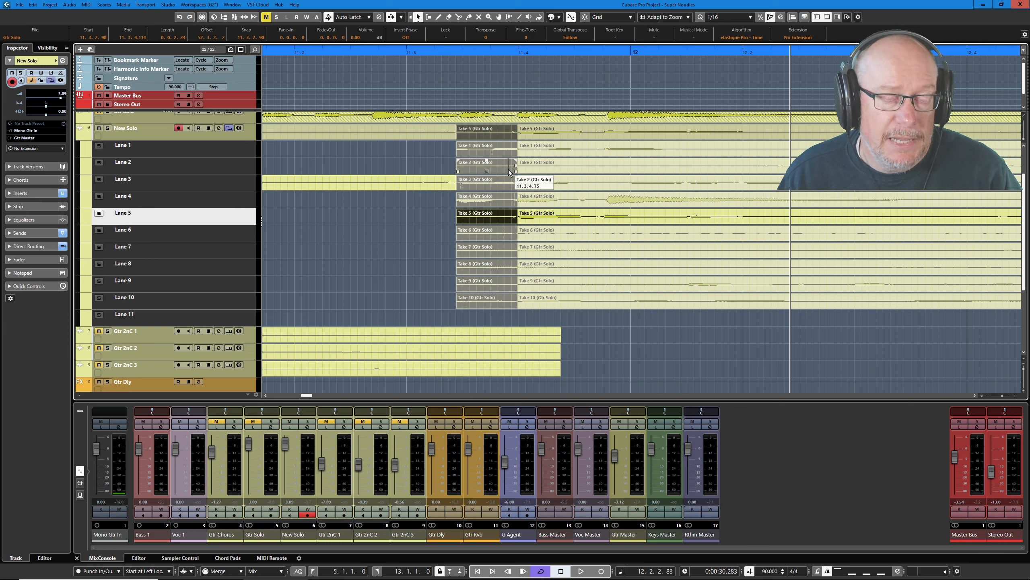
pyautogui.press('Delete')
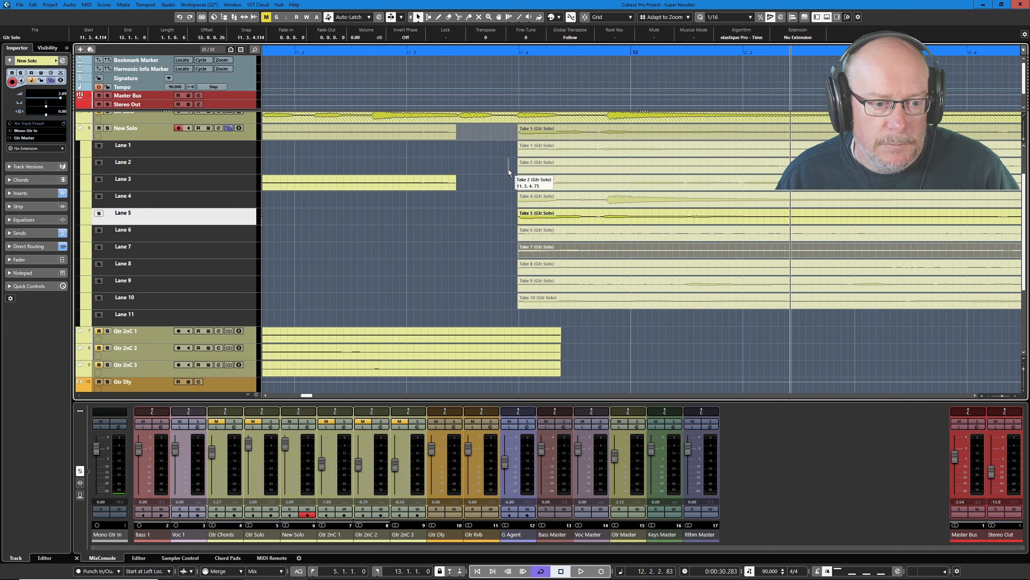
# Step: Delete the final-phrase segments of every New Solo take except take 5
pyautogui.moveTo(507, 152); pyautogui.dragTo(660, 306)
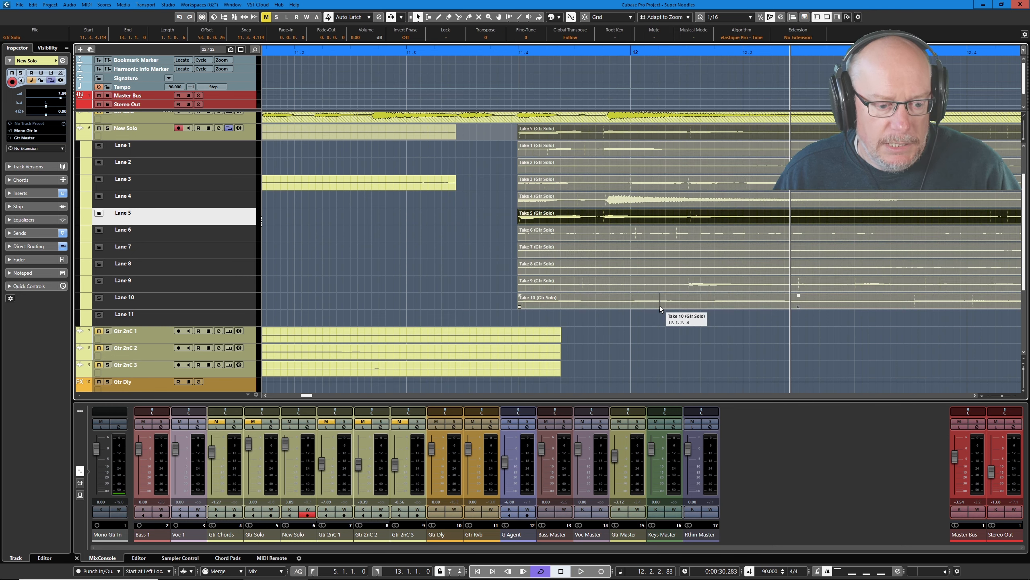
pyautogui.click(574, 217)
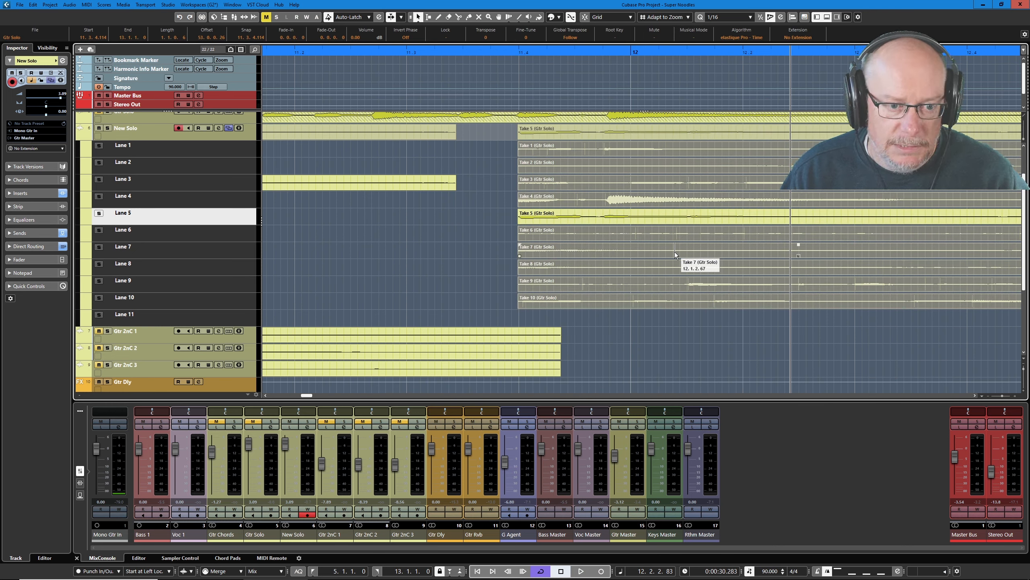
pyautogui.press('Delete')
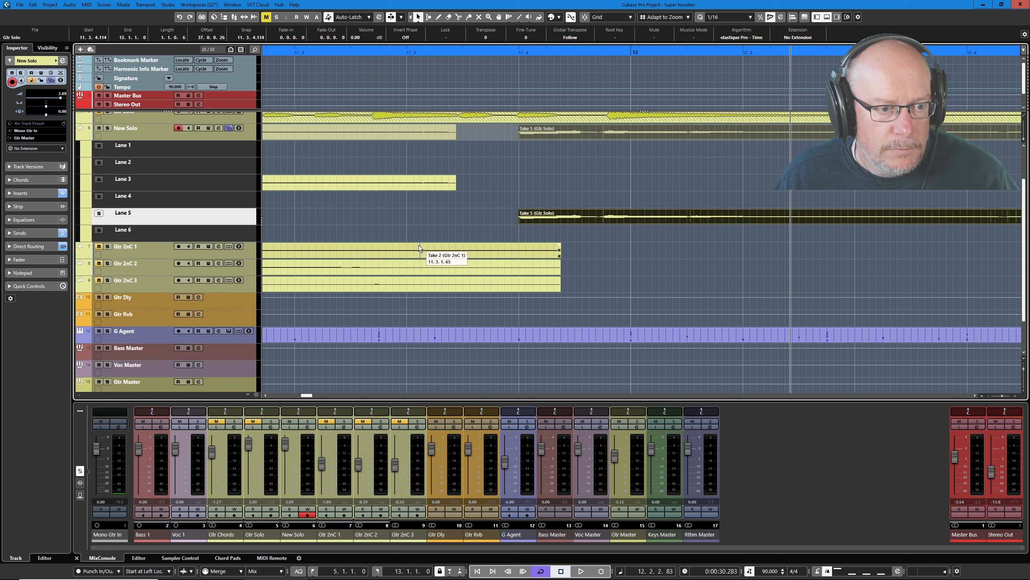
# Step: Play back the assembled New Solo comp to check how the three phrases run together
pyautogui.scroll(-8, 418, 245)
pyautogui.scroll(-4, 396, 231)
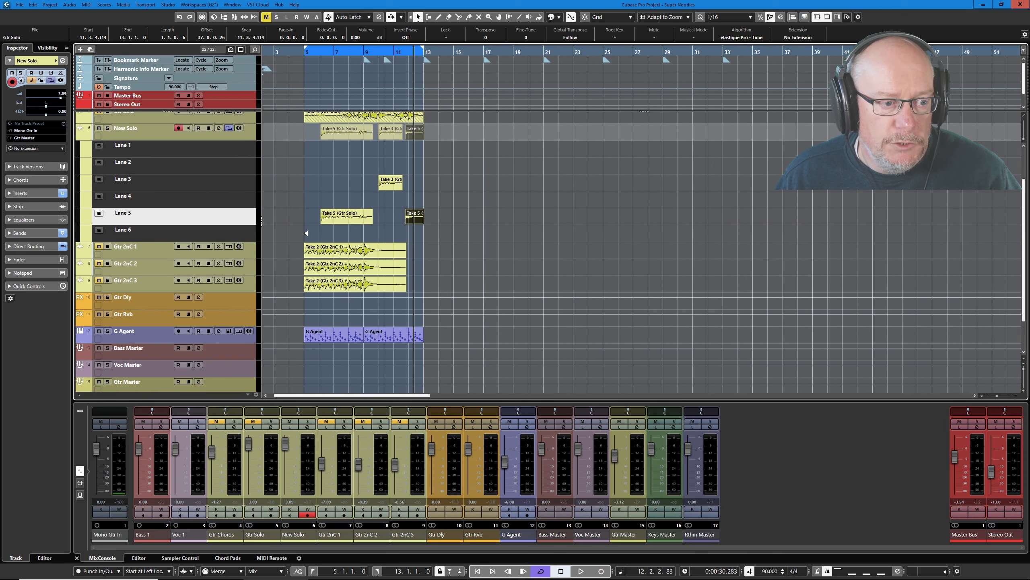
pyautogui.scroll(5, 307, 233)
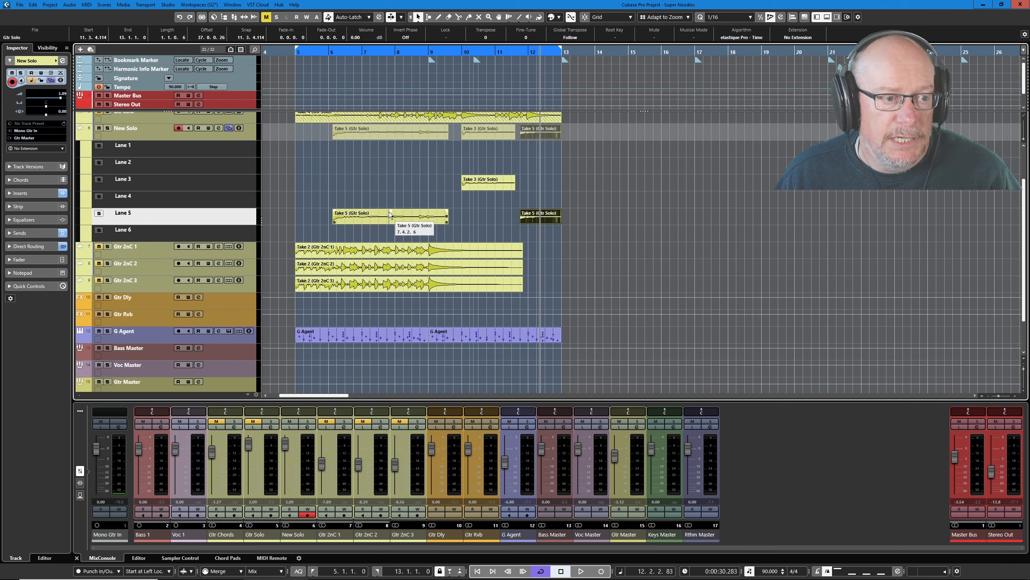
pyautogui.press('space')
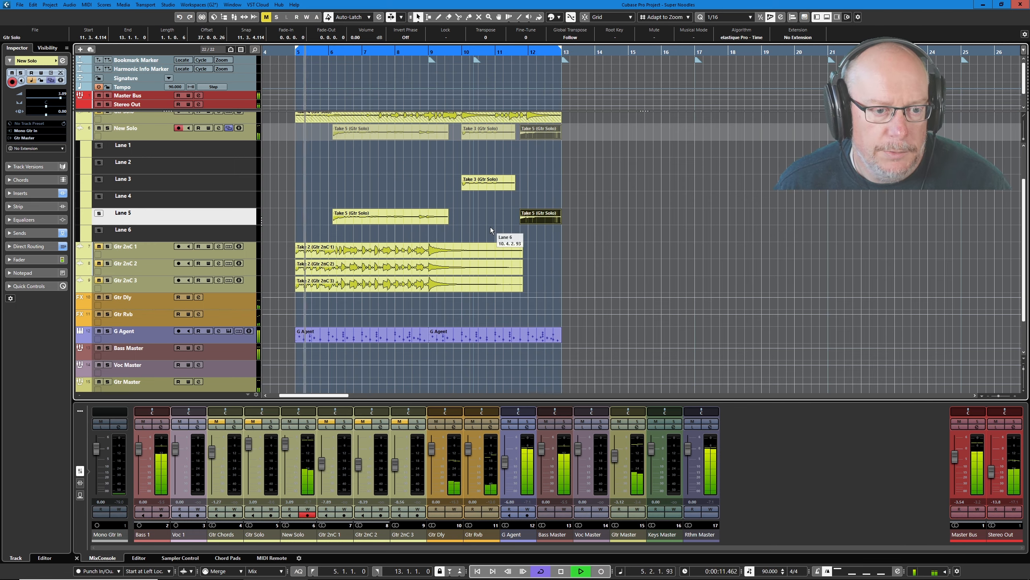
pyautogui.press('space')
# Step: Enlarge Lane 5 and trim the end of take 5's final segment to 12.4.2.26, removing the stray noise before bar 13
pyautogui.scroll(1, 570, 222)
pyautogui.scroll(6, 544, 230)
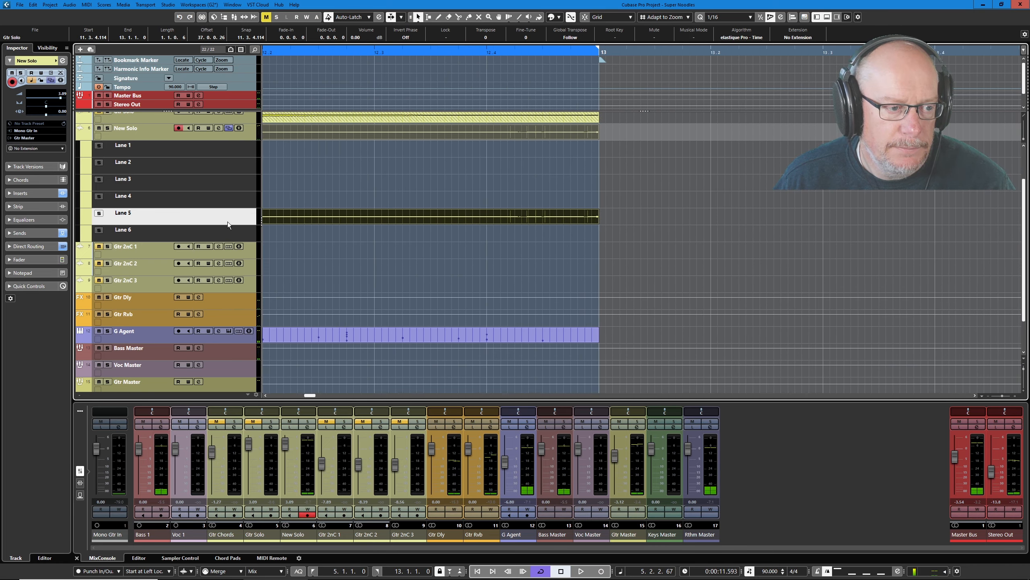
pyautogui.moveTo(226, 231); pyautogui.dragTo(226, 353)
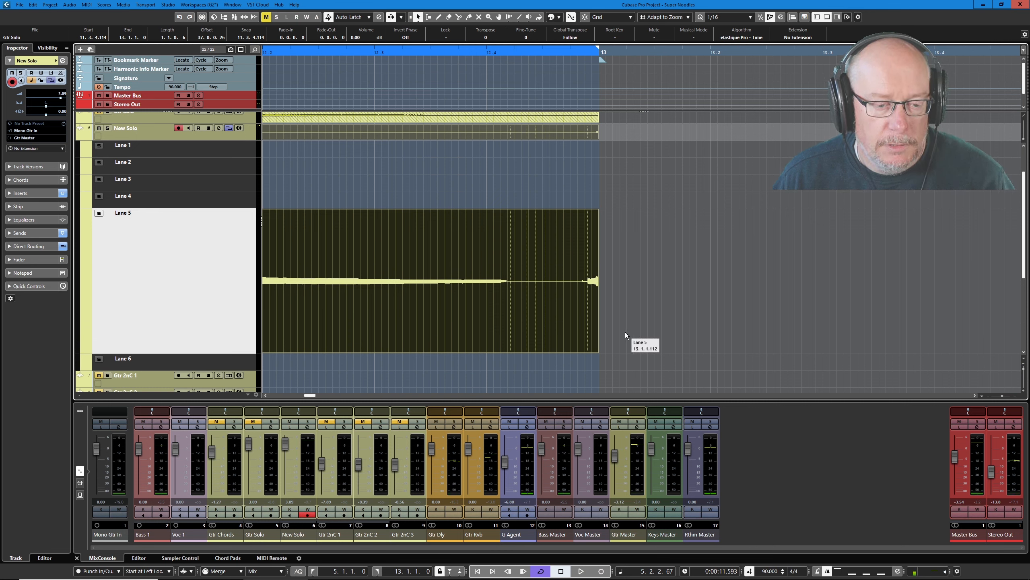
pyautogui.click(640, 312)
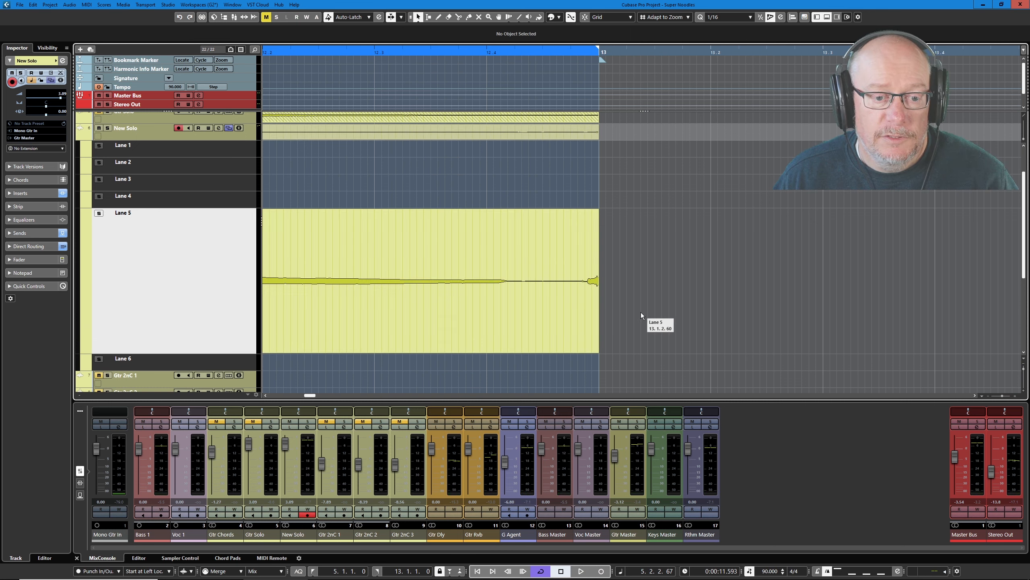
pyautogui.moveTo(597, 351); pyautogui.dragTo(521, 347)
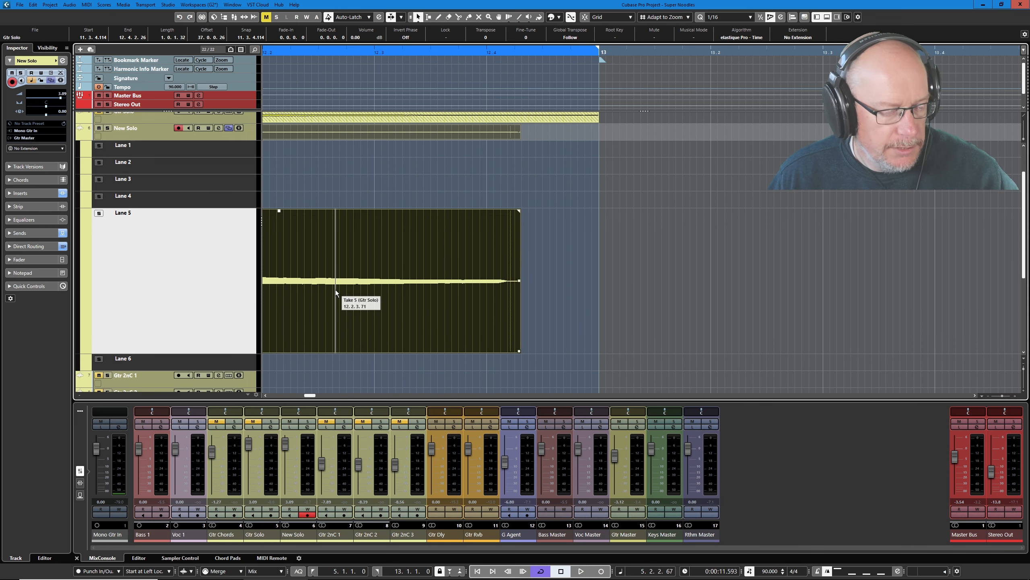
# Step: Clean up the New Solo track's lanes and hide the lane display
pyautogui.hotkey('shift', 'f')
pyautogui.rightClick(189, 135)
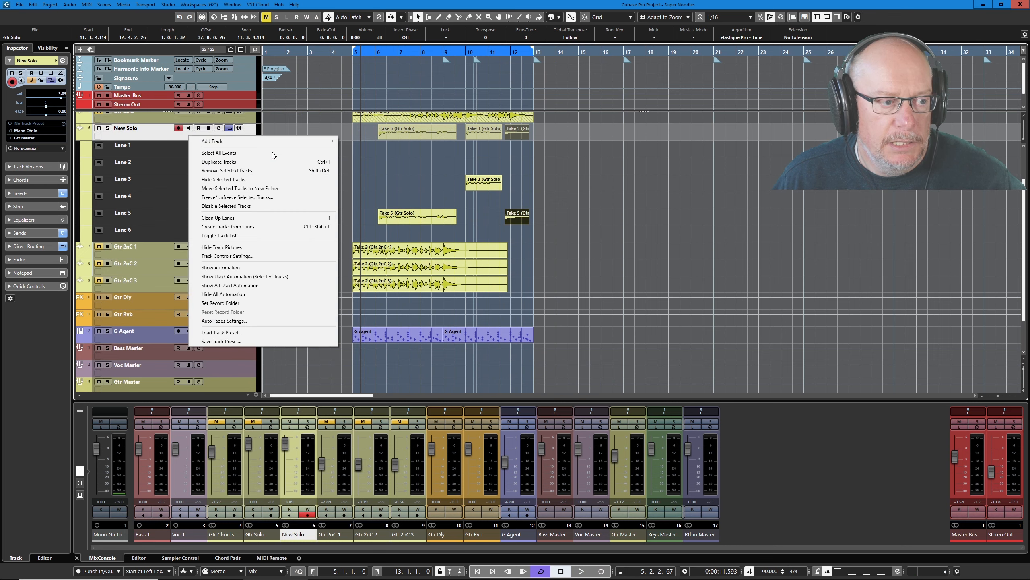
pyautogui.click(233, 218)
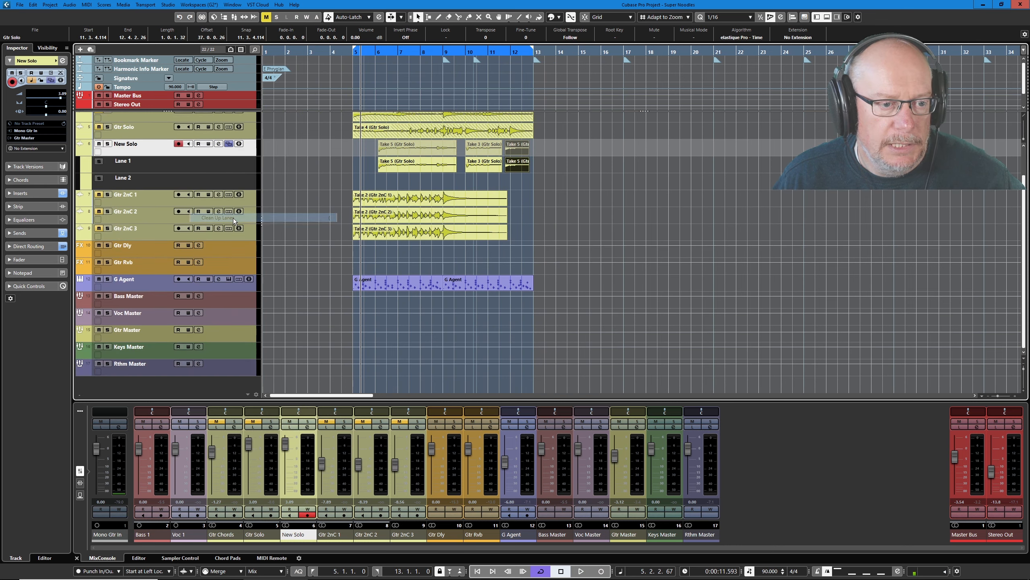
pyautogui.click(228, 143)
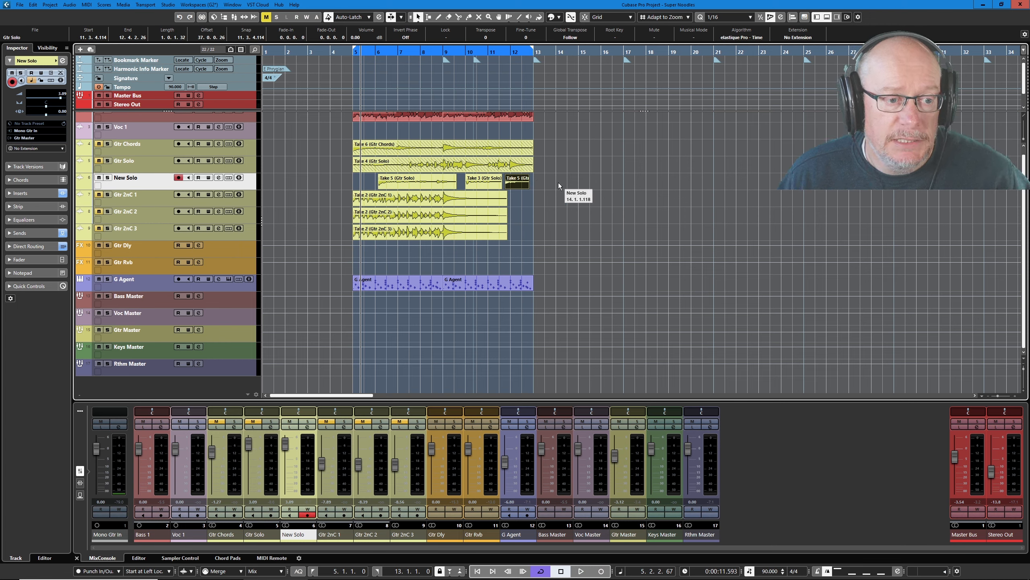
# Step: Bounce all events on the New Solo track into one audio event, replacing the originals
pyautogui.click(592, 181)
pyautogui.hotkey('ctrl', 'a')
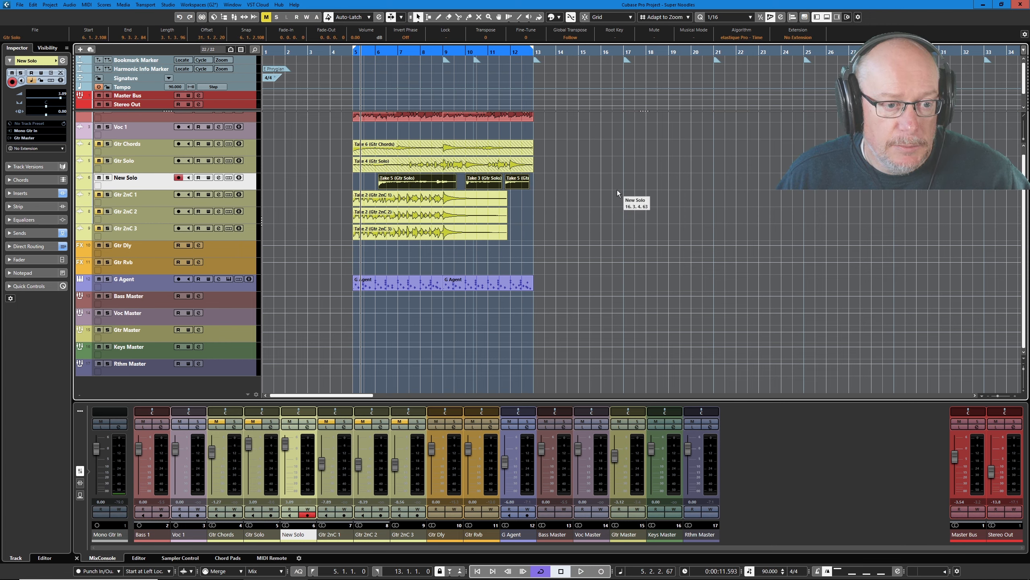
pyautogui.hotkey('ctrl', 'b')
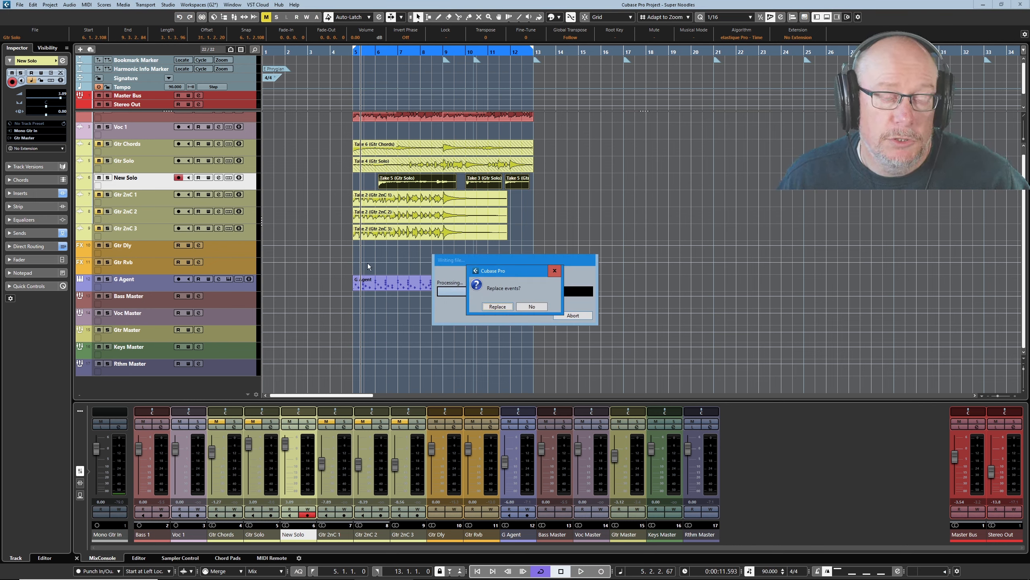
pyautogui.click(503, 306)
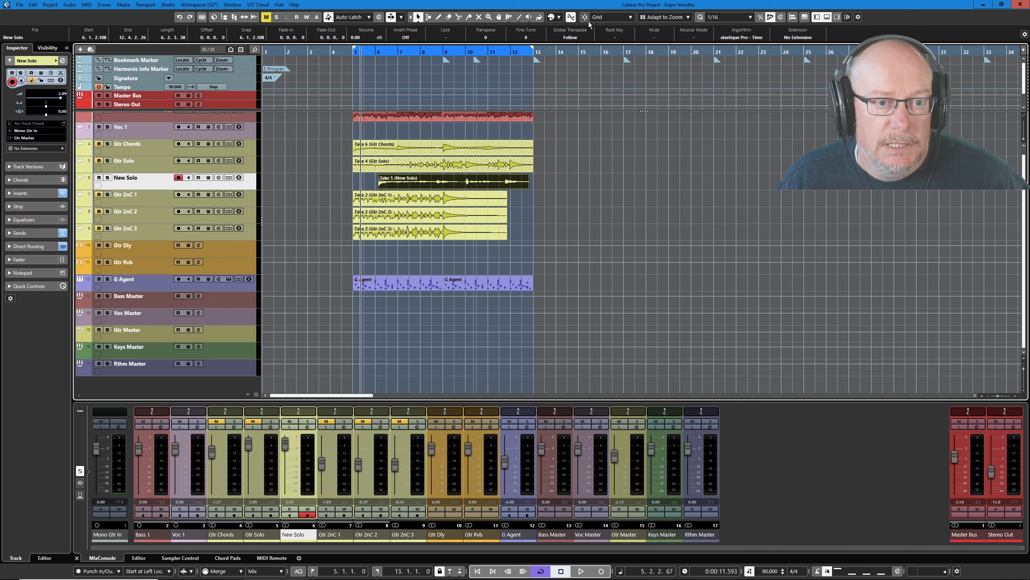
# Step: Set the loop range to bars 8–10 and show that stretch of the bounced New Solo event in an enlarged sample editor
pyautogui.keyDown('ctrl'); pyautogui.click(423, 44); pyautogui.keyUp('ctrl')
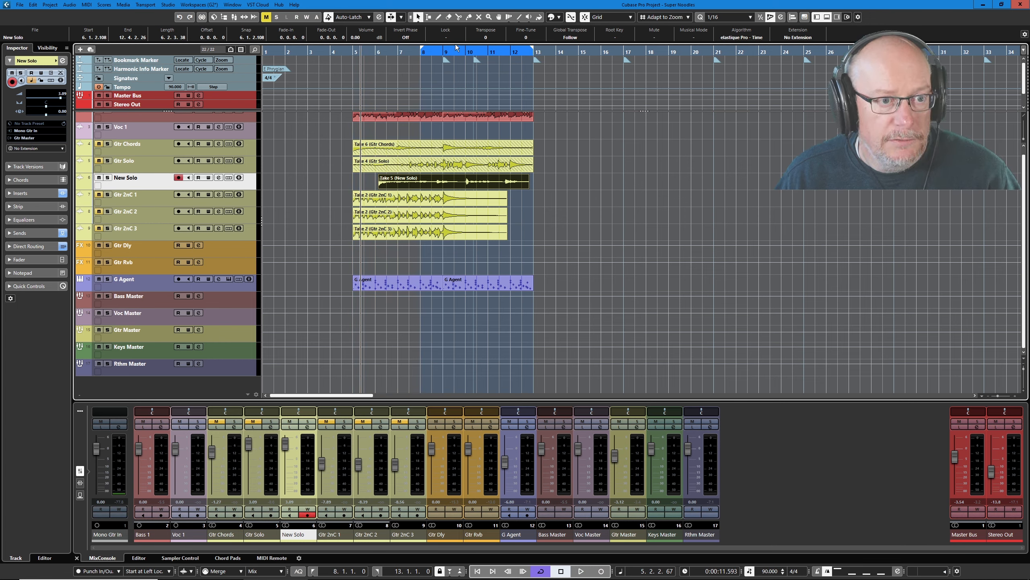
pyautogui.keyDown('alt'); pyautogui.click(468, 44); pyautogui.keyUp('alt')
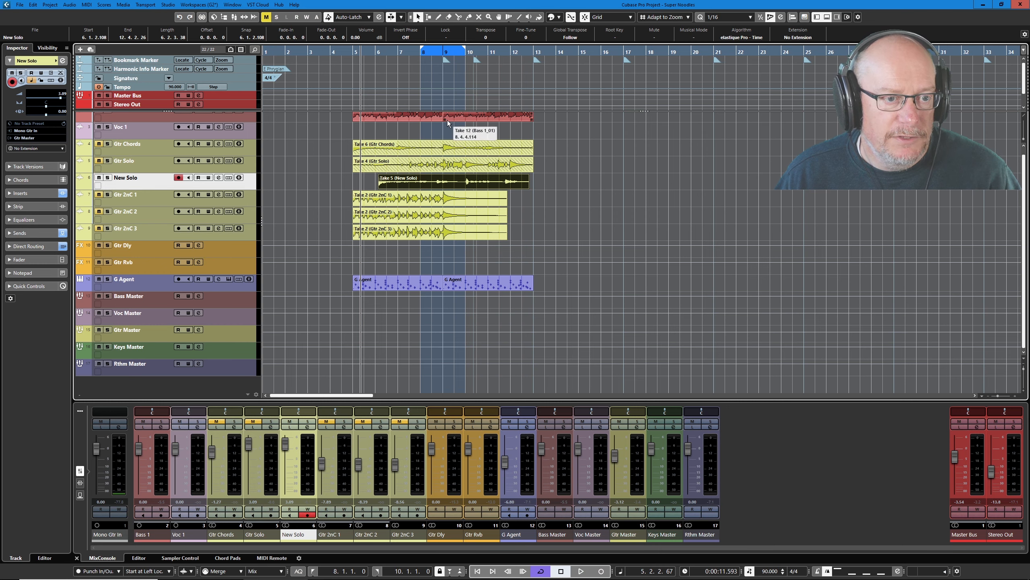
pyautogui.click(139, 557)
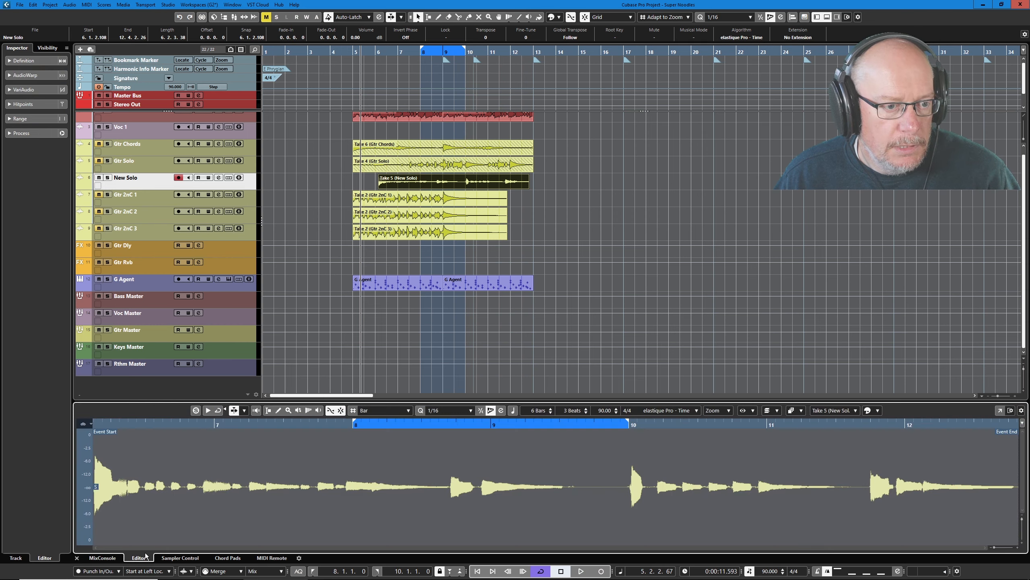
pyautogui.click(446, 179)
pyautogui.click(177, 412)
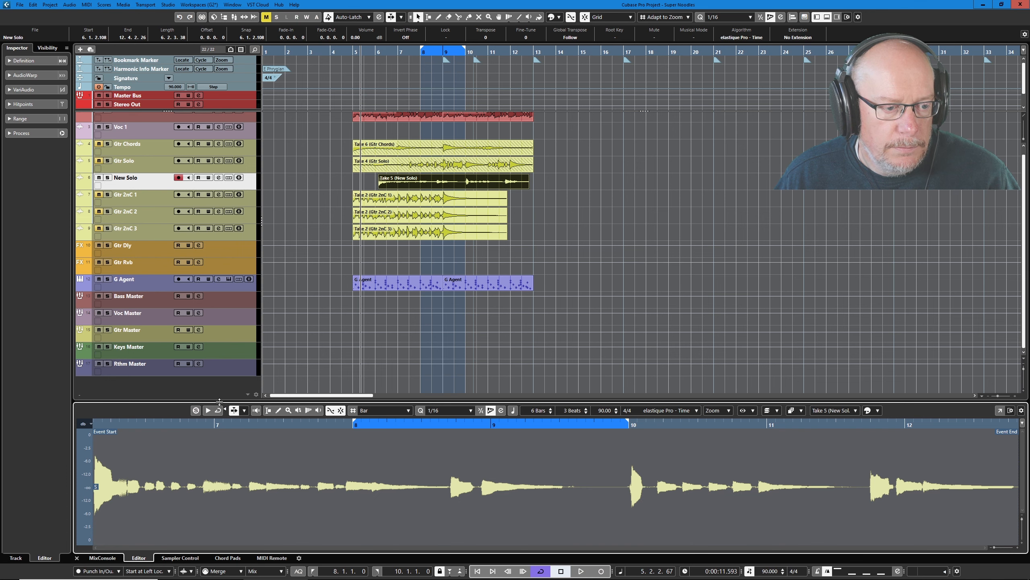
pyautogui.moveTo(219, 402); pyautogui.dragTo(226, 228)
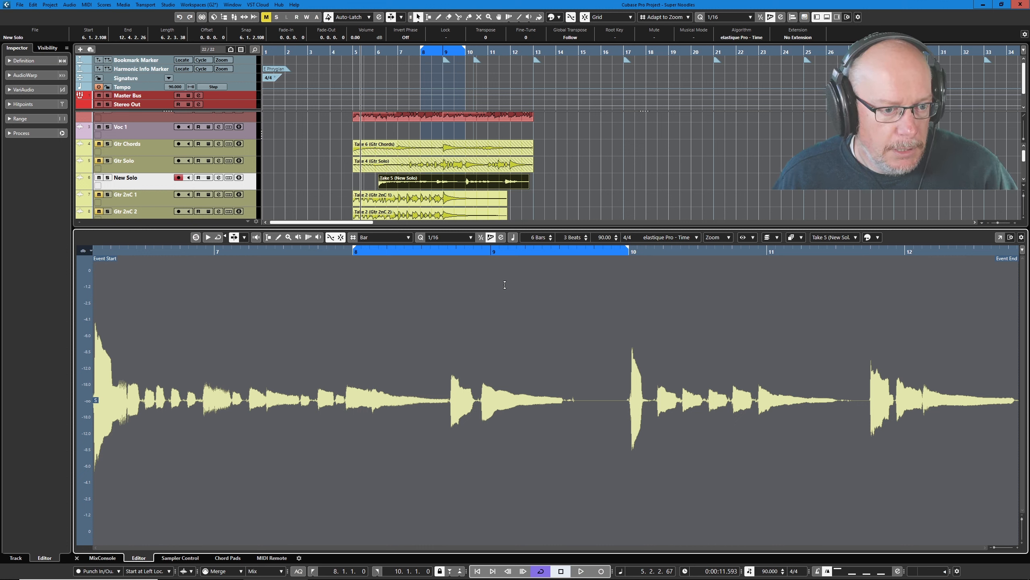
pyautogui.hotkey('alt', 's')
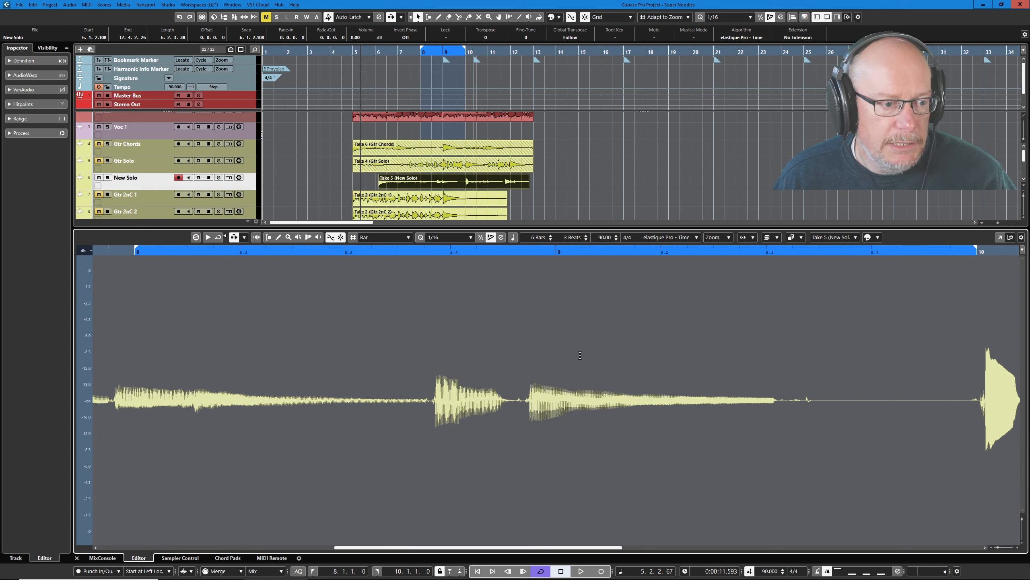
# Step: Enable Free Warp, place warp markers just before and at the start of the note ahead of 8.4, and play the passage
pyautogui.click(12, 77)
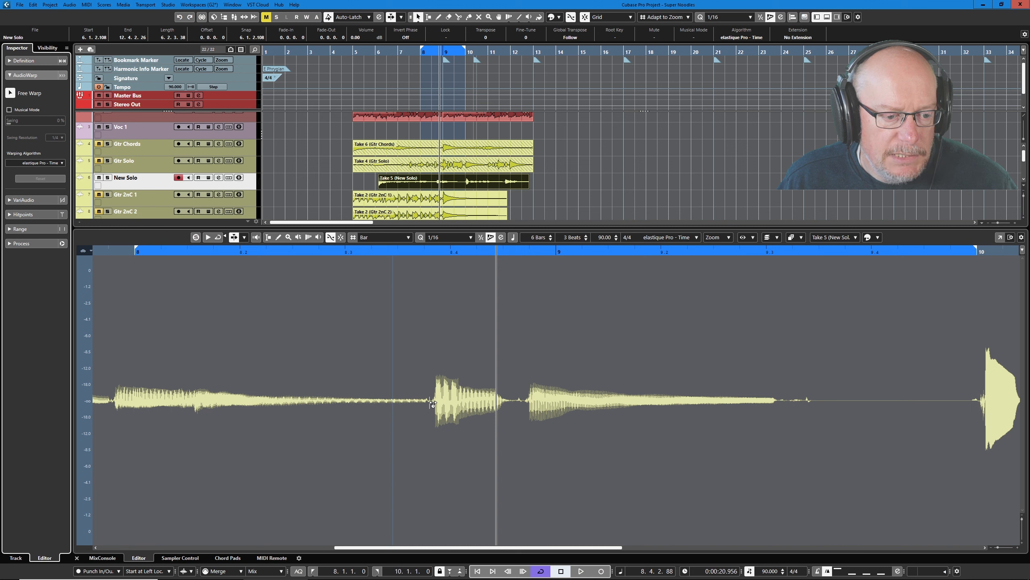
pyautogui.click(432, 404)
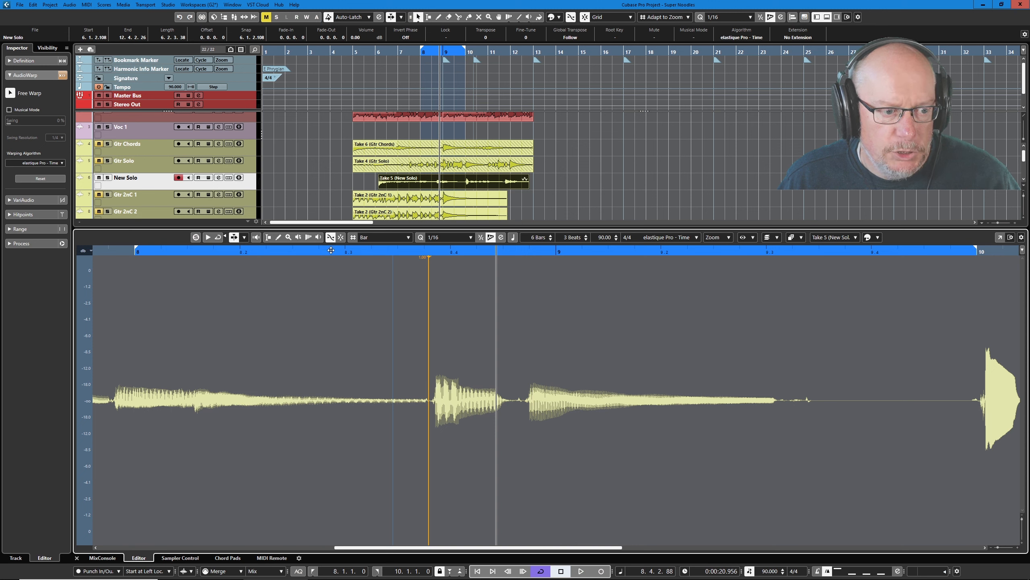
pyautogui.click(435, 368)
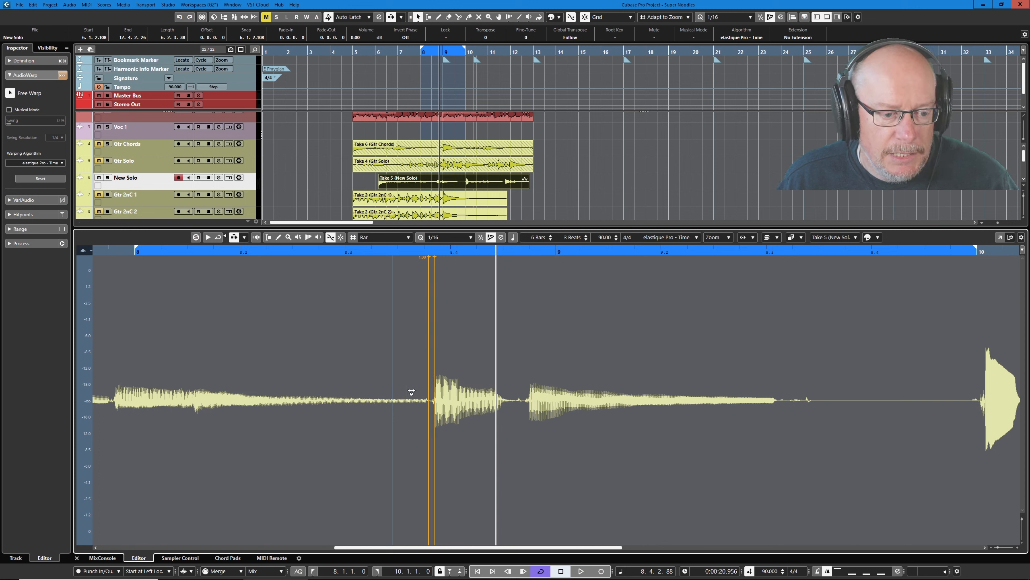
pyautogui.click(382, 251)
pyautogui.press('space')
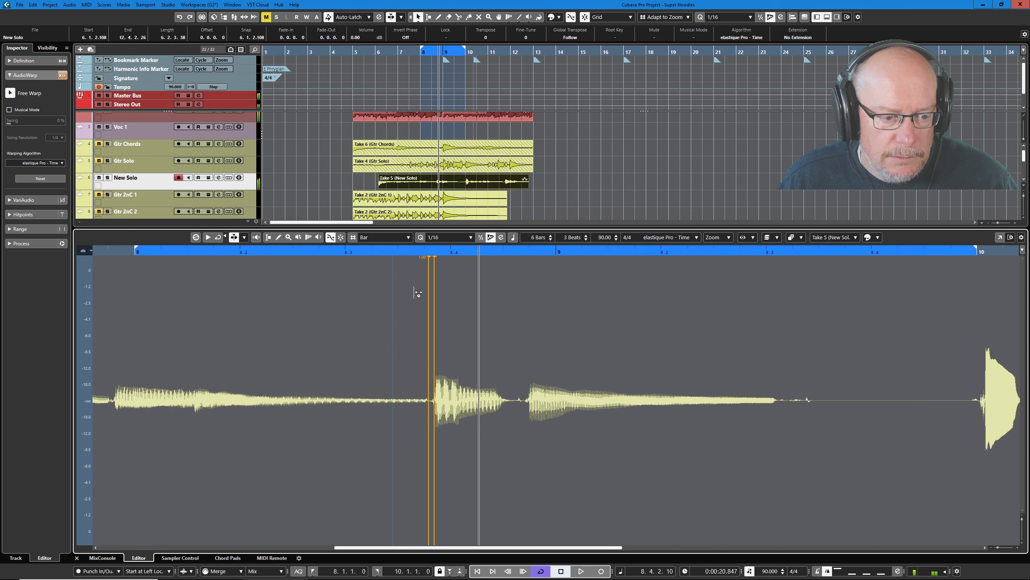
# Step: Add warp markers inside and at the end of the early note, at the following note's start, after its tail and before bar 10
pyautogui.click(460, 389)
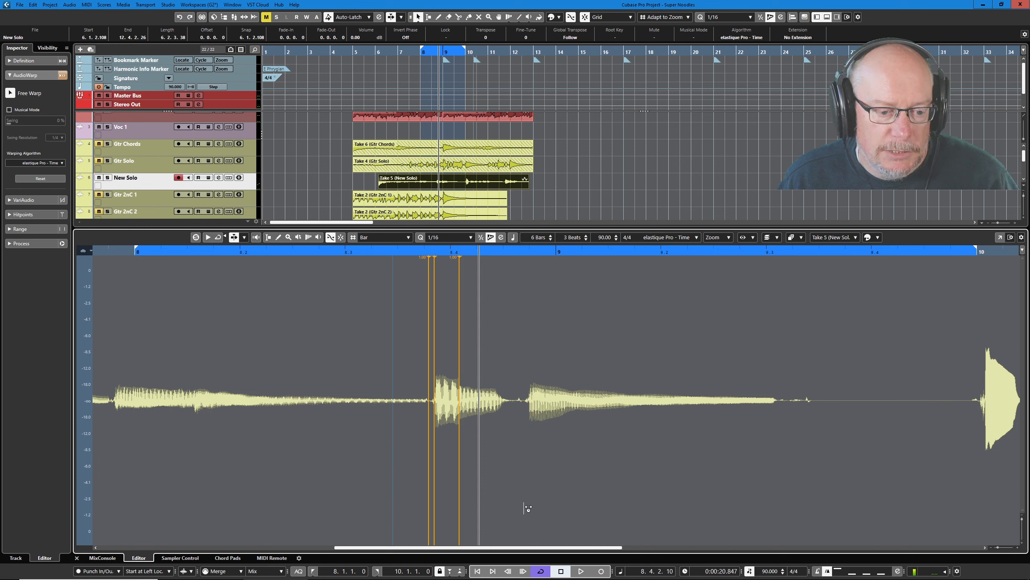
pyautogui.click(530, 410)
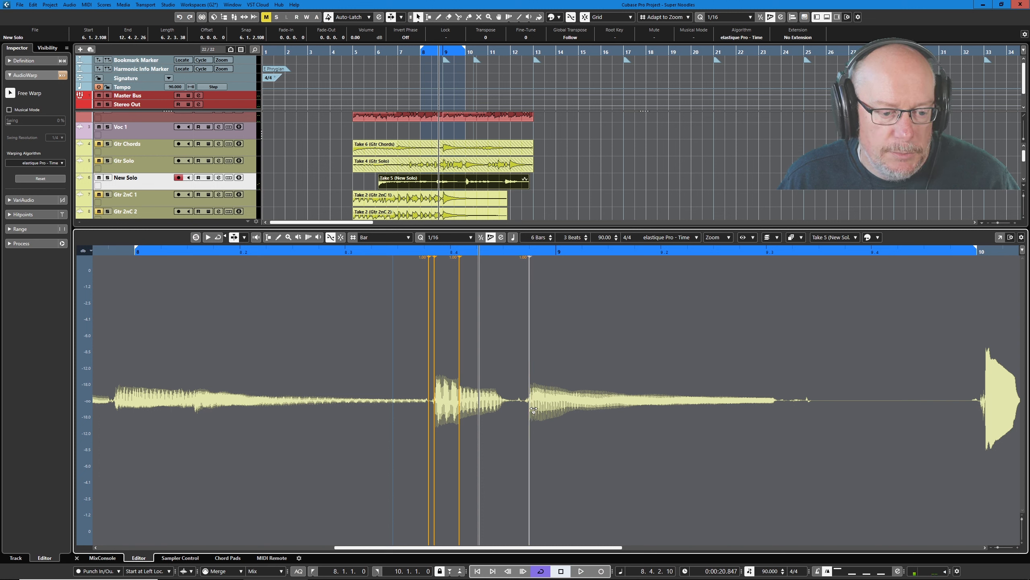
pyautogui.click(788, 403)
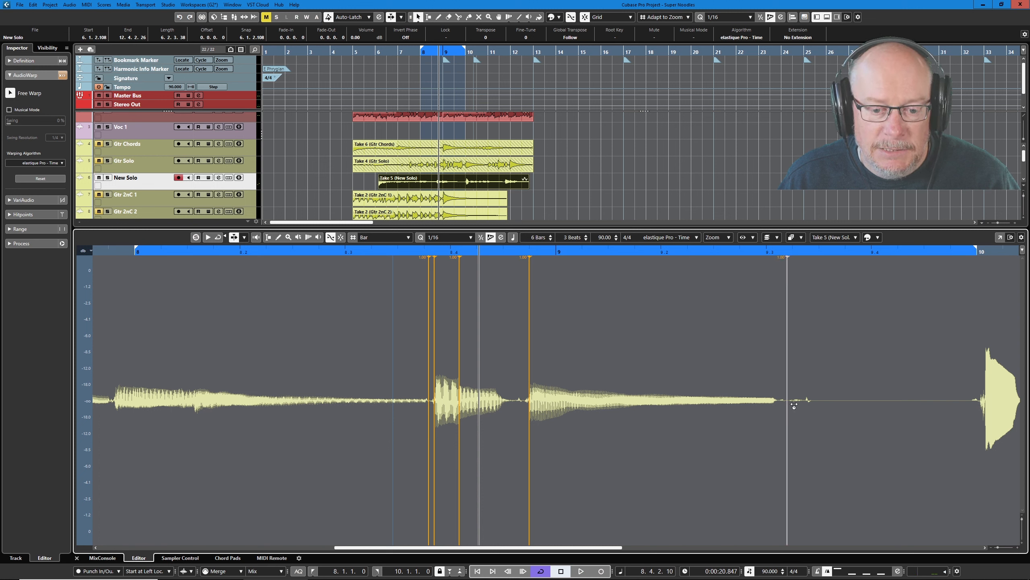
pyautogui.click(951, 414)
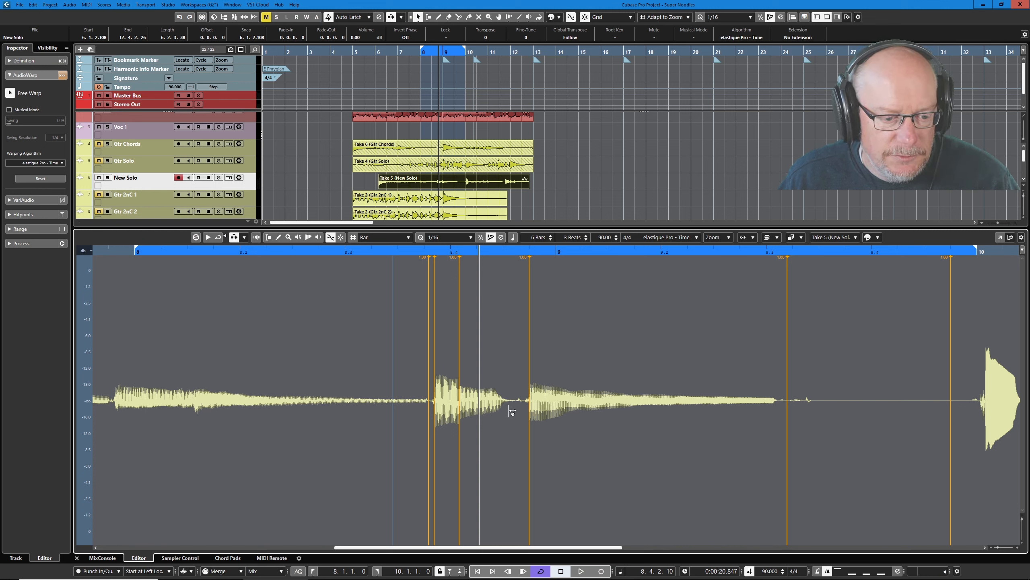
pyautogui.click(510, 411)
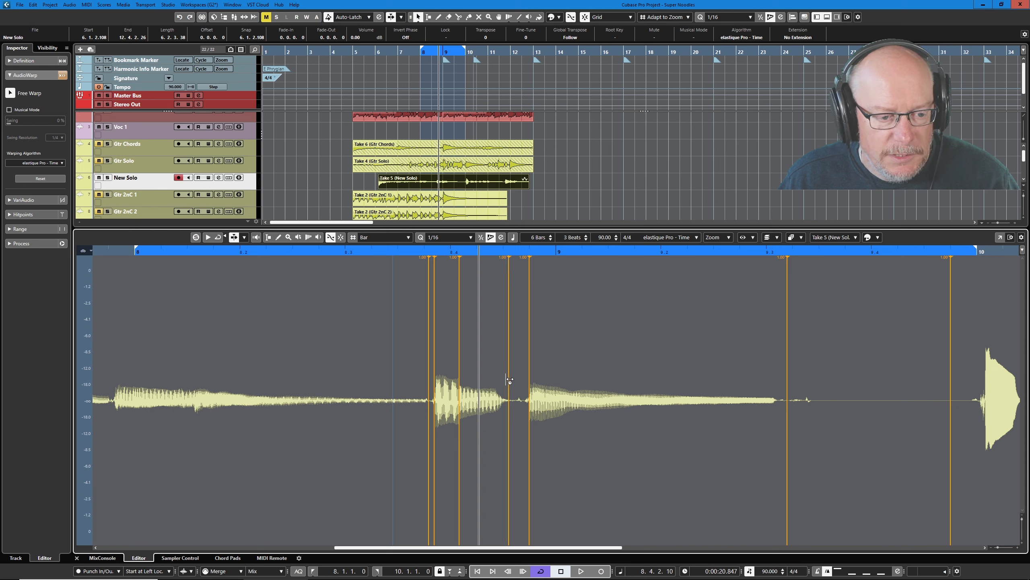
# Step: Shift the early note's warp markers so that its start falls on about 8.4 and its middle moves along with it
pyautogui.moveTo(512, 380)
pyautogui.mouseDown()
pyautogui.moveTo(491, 382)
pyautogui.moveTo(528, 384)
pyautogui.moveTo(454, 384)
pyautogui.moveTo(524, 383)
pyautogui.moveTo(489, 384)
pyautogui.moveTo(503, 384)
pyautogui.moveTo(507, 366)
pyautogui.moveTo(393, 371)
pyautogui.moveTo(534, 377)
pyautogui.moveTo(411, 385)
pyautogui.moveTo(461, 384)
pyautogui.mouseUp()
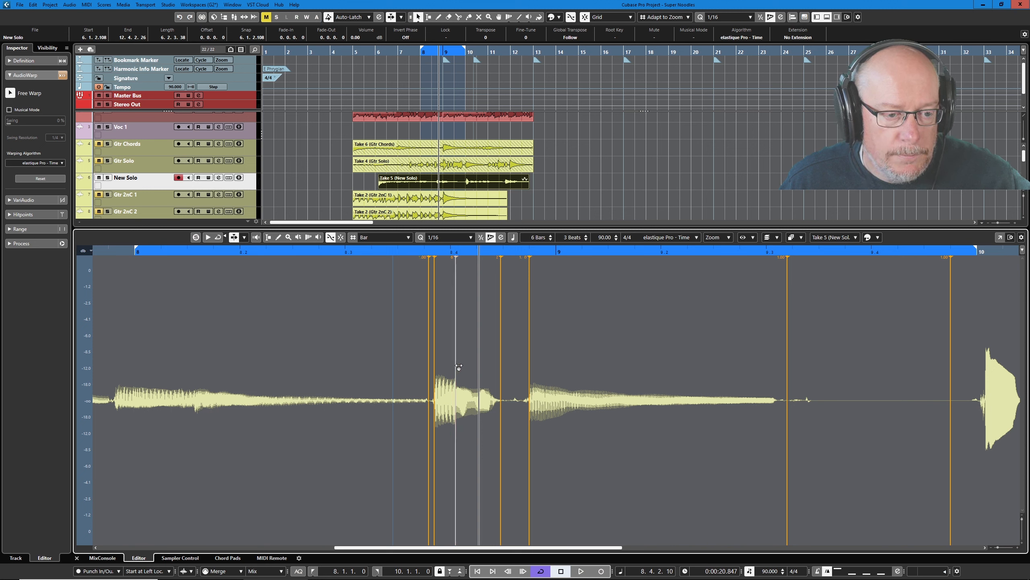
pyautogui.moveTo(458, 366)
pyautogui.mouseDown()
pyautogui.moveTo(481, 357)
pyautogui.moveTo(440, 359)
pyautogui.moveTo(454, 359)
pyautogui.mouseUp()
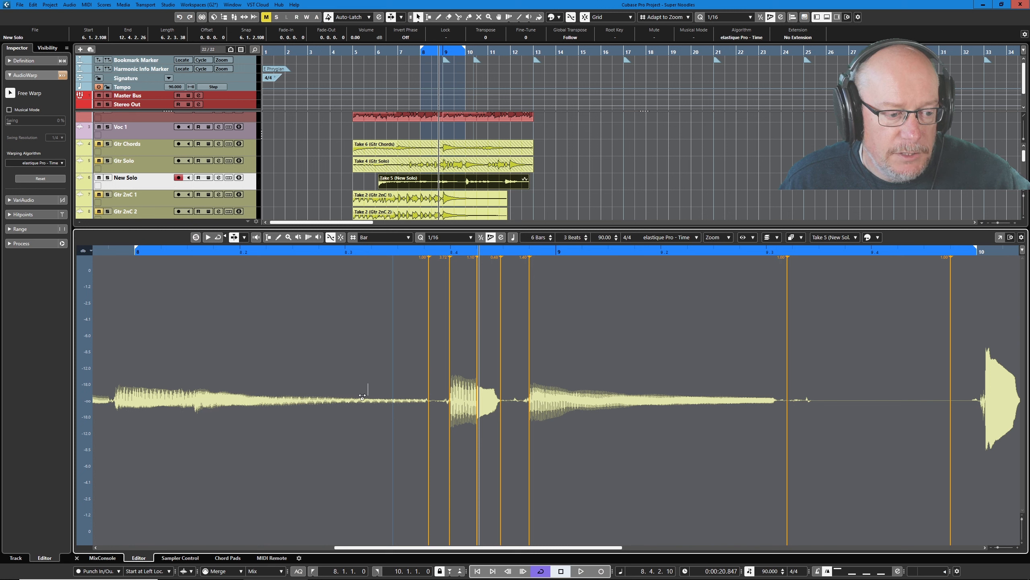
pyautogui.moveTo(450, 373)
pyautogui.mouseDown()
pyautogui.moveTo(432, 373)
pyautogui.moveTo(451, 373)
pyautogui.mouseUp()
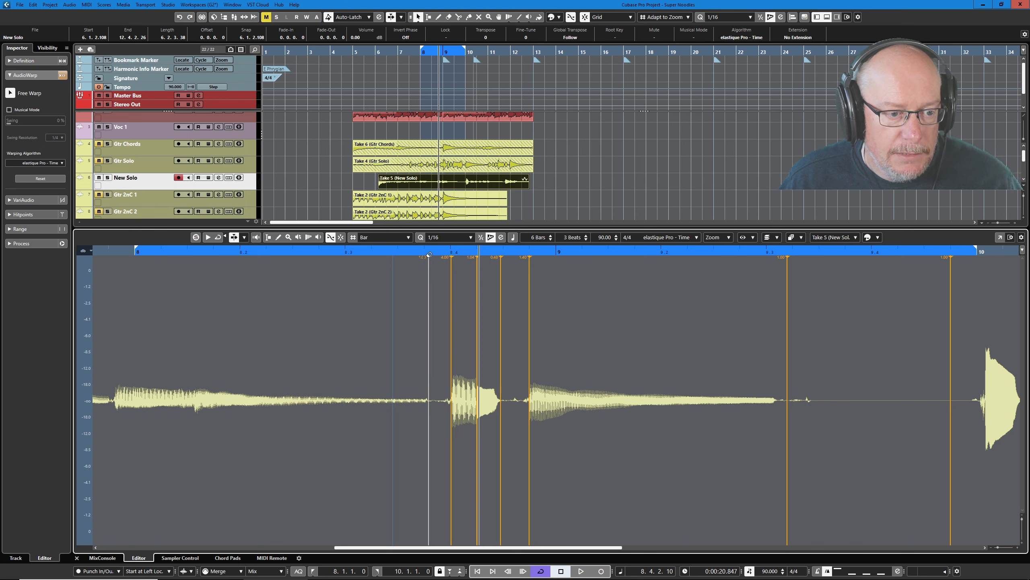
pyautogui.moveTo(431, 254)
pyautogui.mouseDown()
pyautogui.moveTo(456, 285)
pyautogui.moveTo(386, 289)
pyautogui.moveTo(460, 293)
pyautogui.moveTo(295, 295)
pyautogui.moveTo(247, 318)
pyautogui.moveTo(353, 334)
pyautogui.moveTo(254, 346)
pyautogui.moveTo(395, 341)
pyautogui.moveTo(380, 339)
pyautogui.moveTo(345, 358)
pyautogui.moveTo(412, 353)
pyautogui.mouseUp()
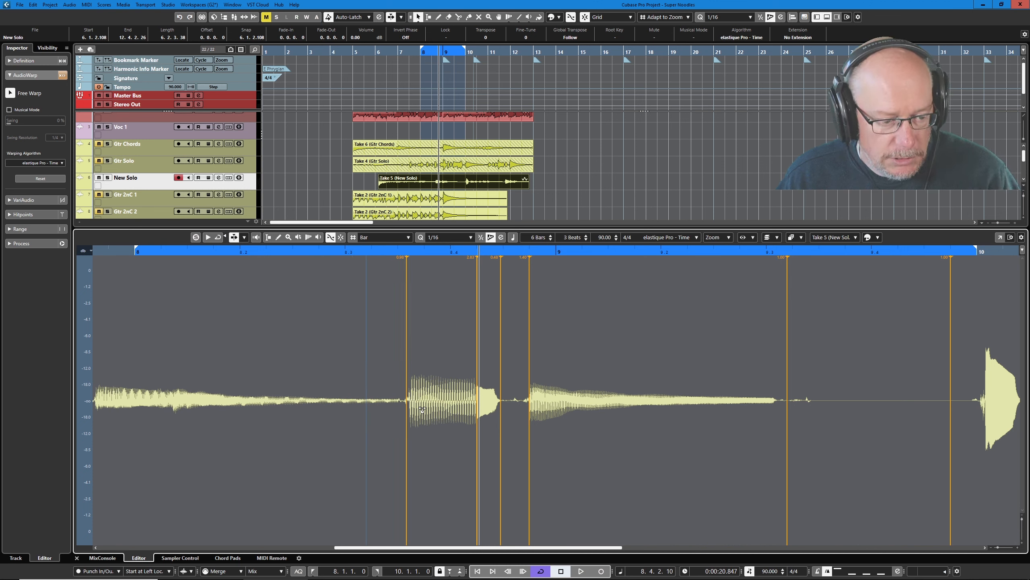
pyautogui.hotkey('ctrl', 'z')
pyautogui.hotkey('ctrl', 'z')
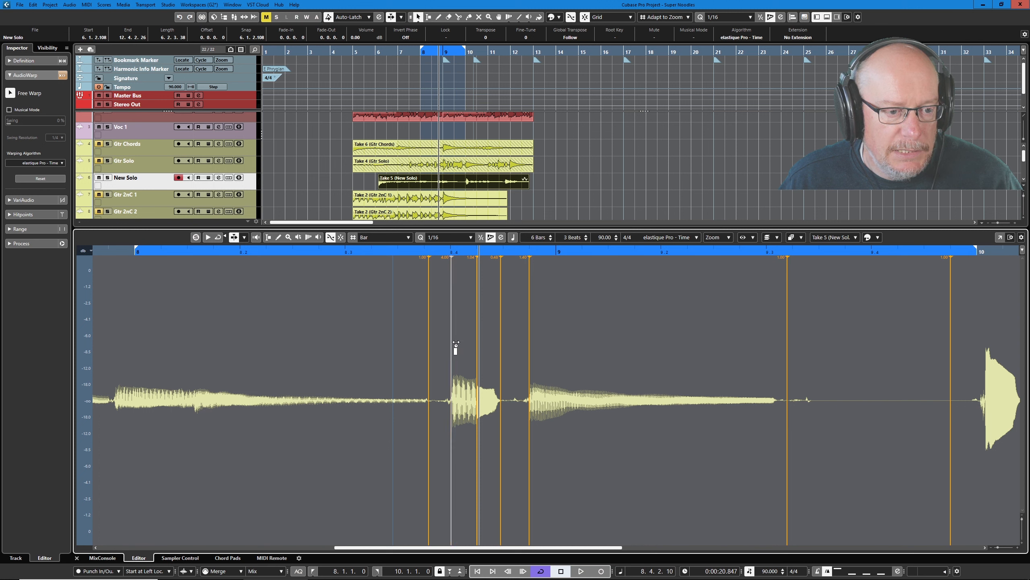
# Step: Stretch the note at 8.4 to end just before the next note, fine-tuning its start and middle warp markers during looped playback
pyautogui.moveTo(456, 344); pyautogui.dragTo(455, 341)
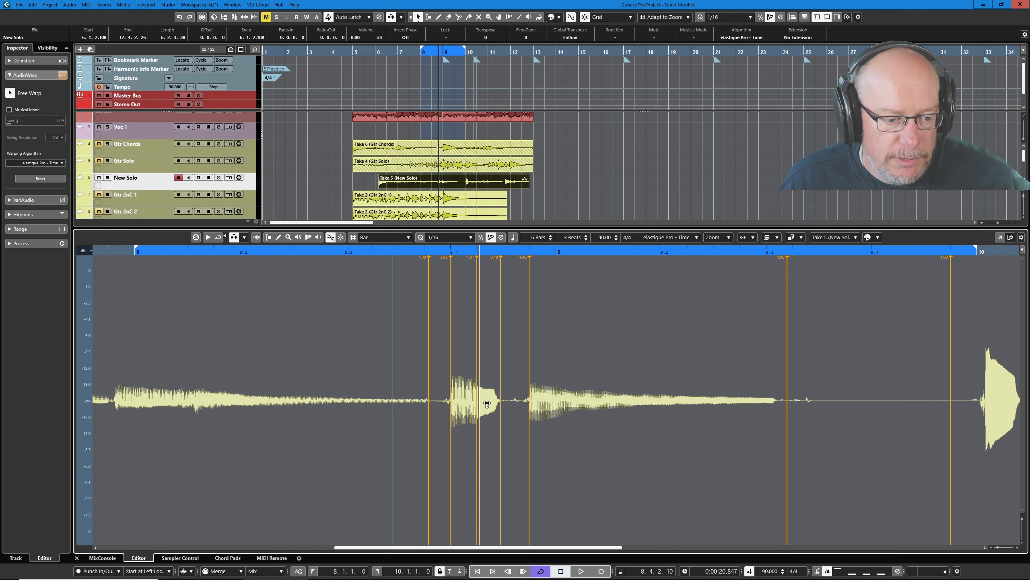
pyautogui.moveTo(503, 363); pyautogui.dragTo(553, 361)
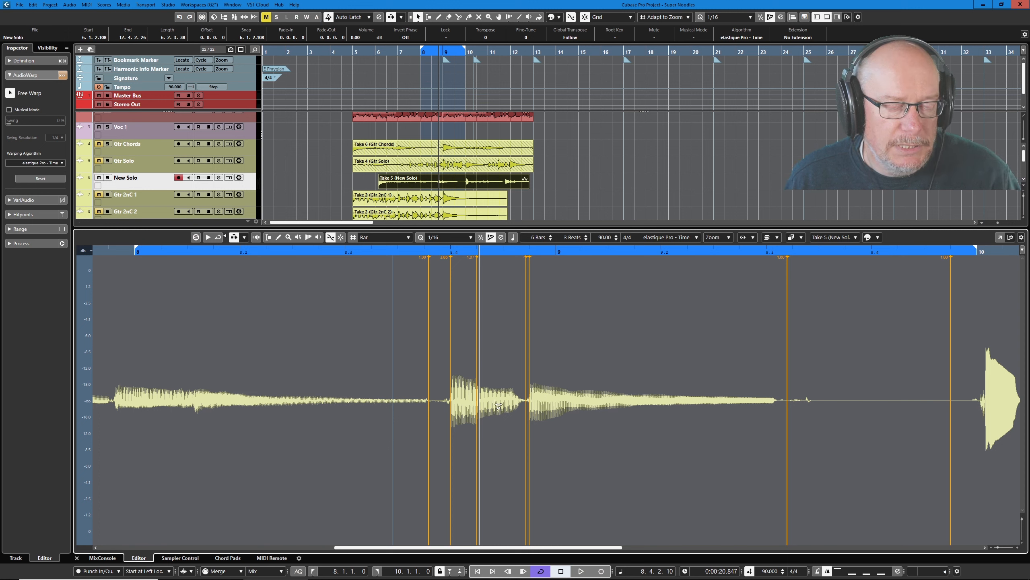
pyautogui.press('space')
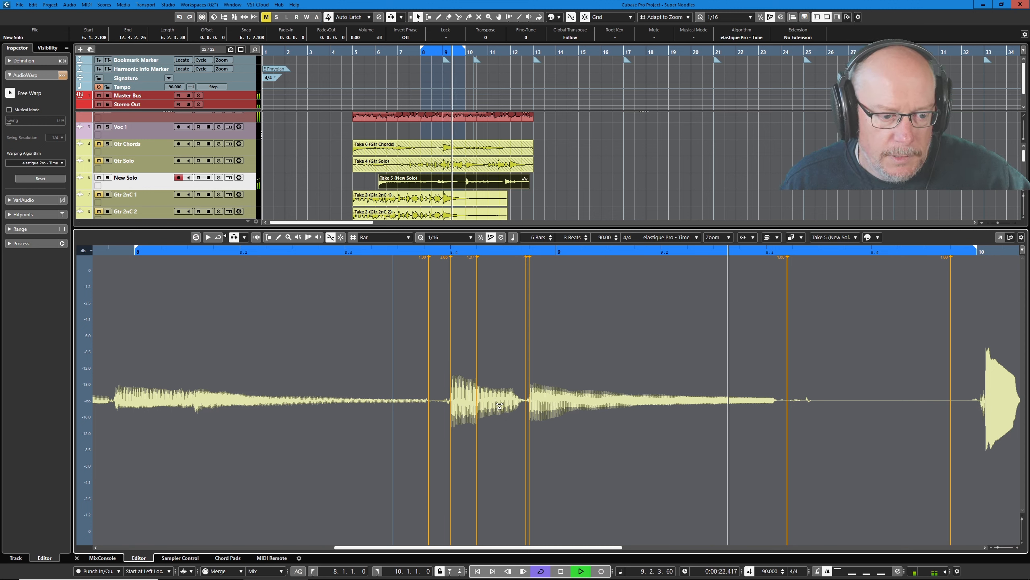
pyautogui.click(480, 372)
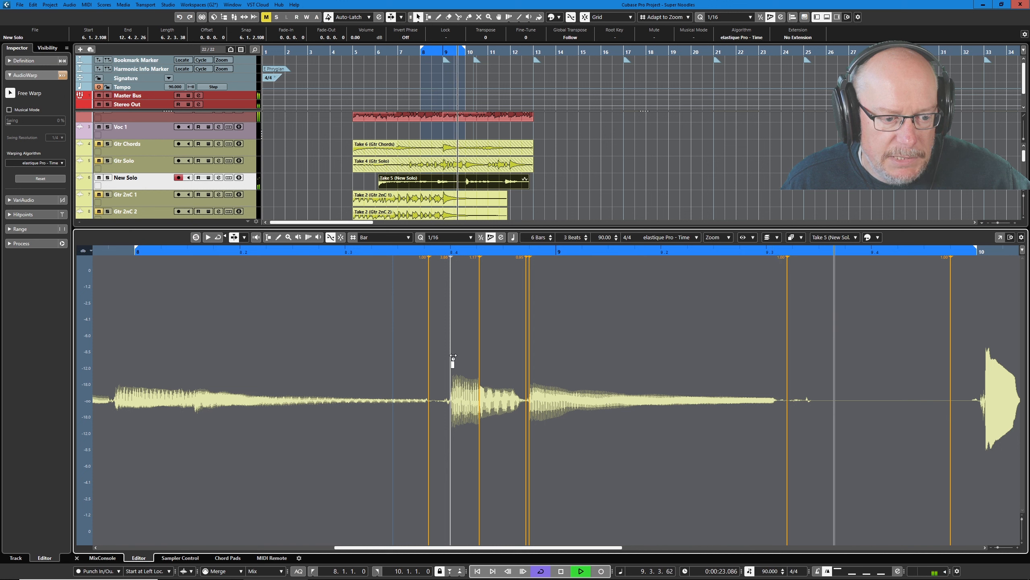
pyautogui.moveTo(454, 356); pyautogui.dragTo(456, 356)
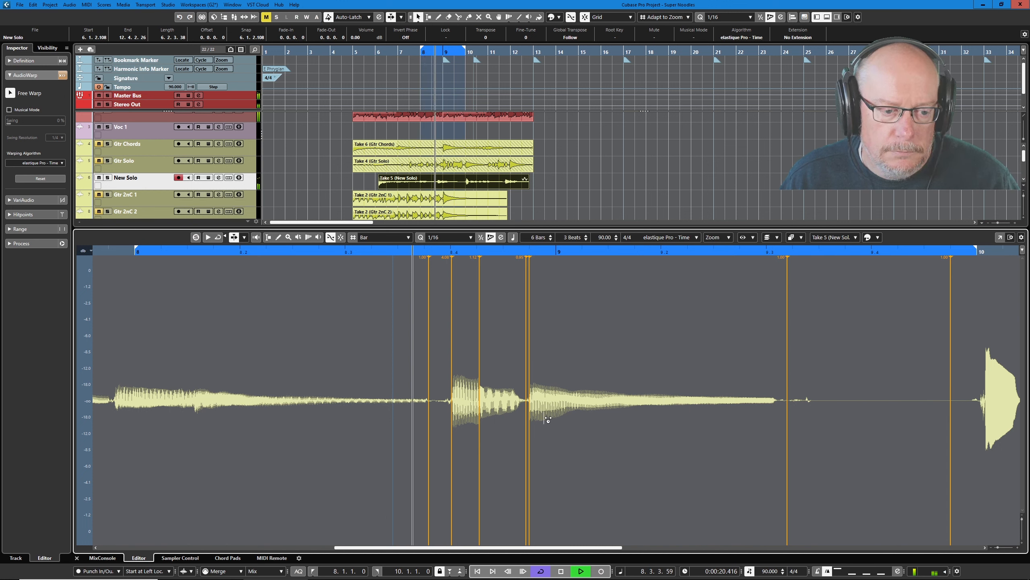
pyautogui.press('space')
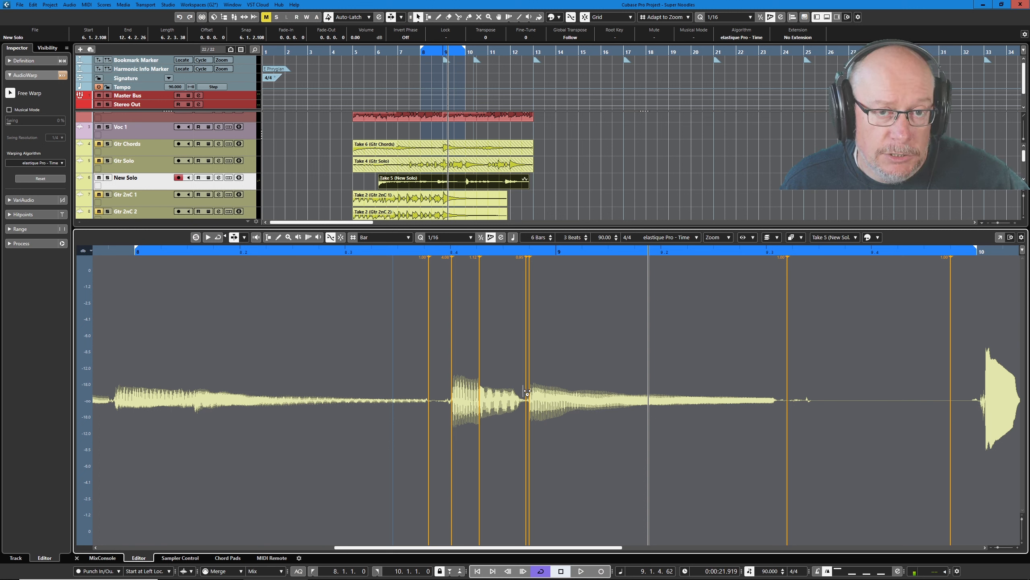
# Step: Audition the warped phrase in solo, then move the middle warp marker of the 8.4 note slightly later while the full mix plays
pyautogui.click(197, 238)
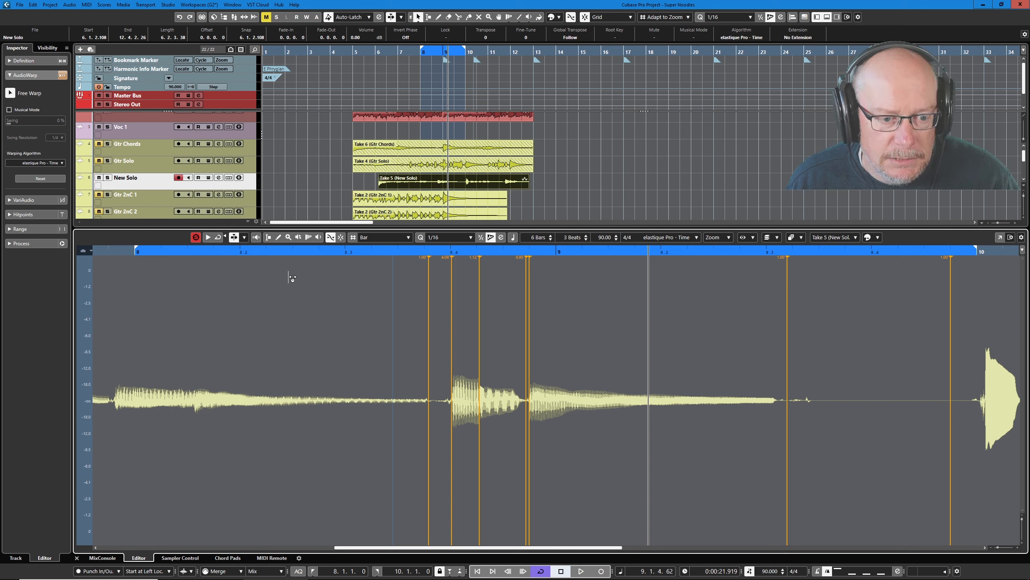
pyautogui.press('space')
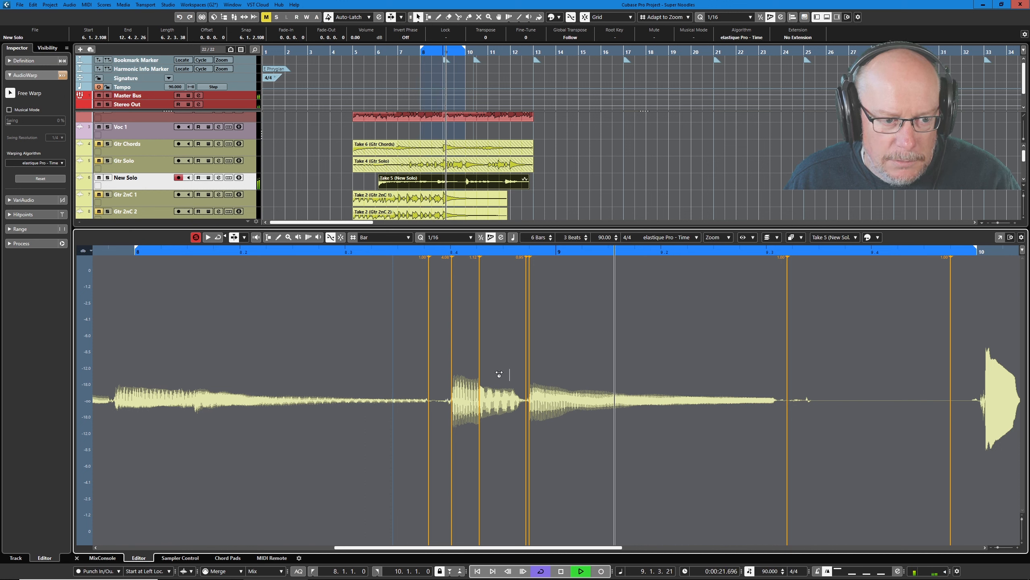
pyautogui.click(196, 238)
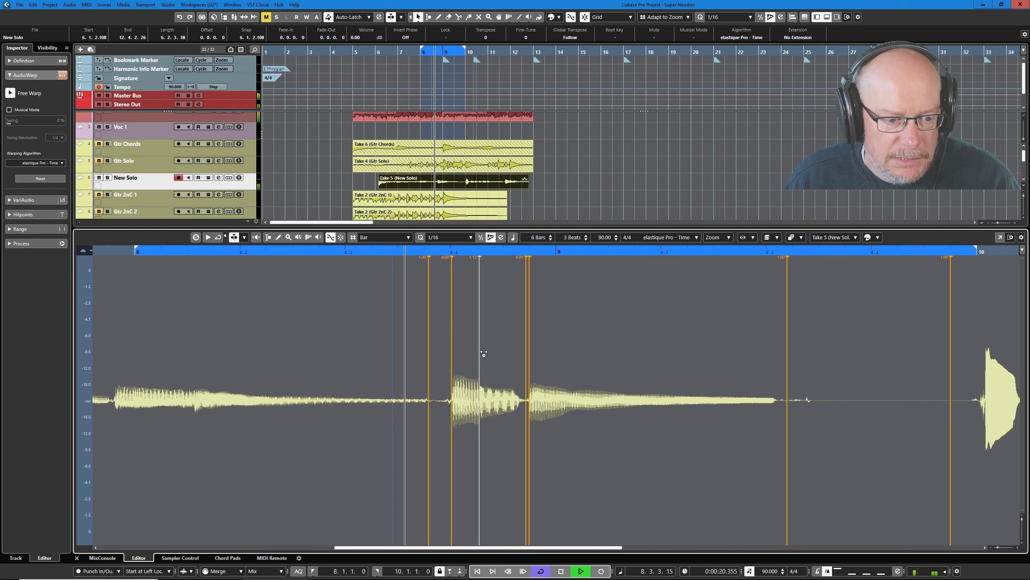
pyautogui.moveTo(483, 353); pyautogui.dragTo(487, 352)
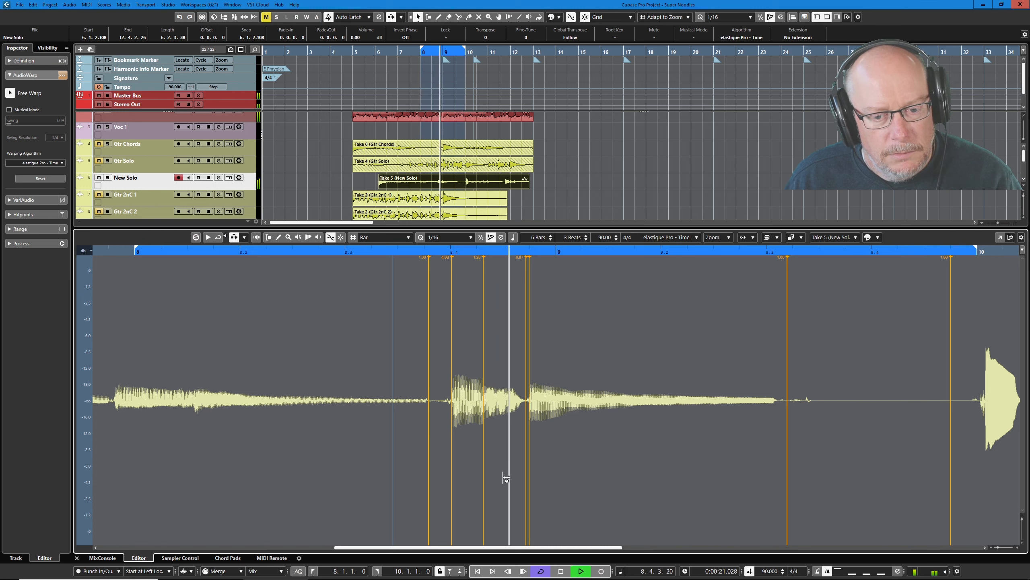
pyautogui.press('space')
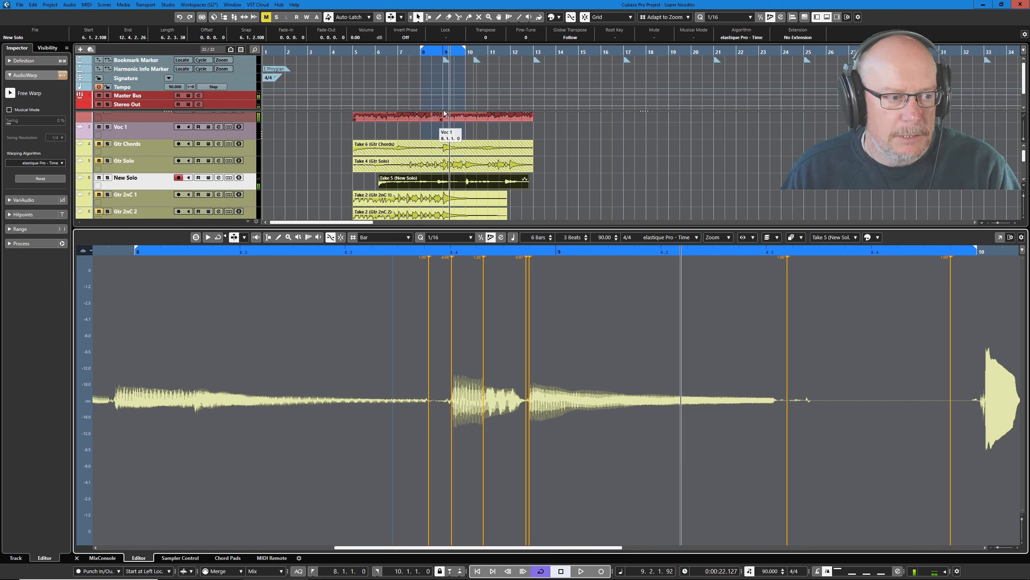
# Step: Turn off cycle playback and play the New Solo comp from bar 8 through to its end
pyautogui.click(451, 48)
pyautogui.press('KP_0')
pyautogui.press('space')
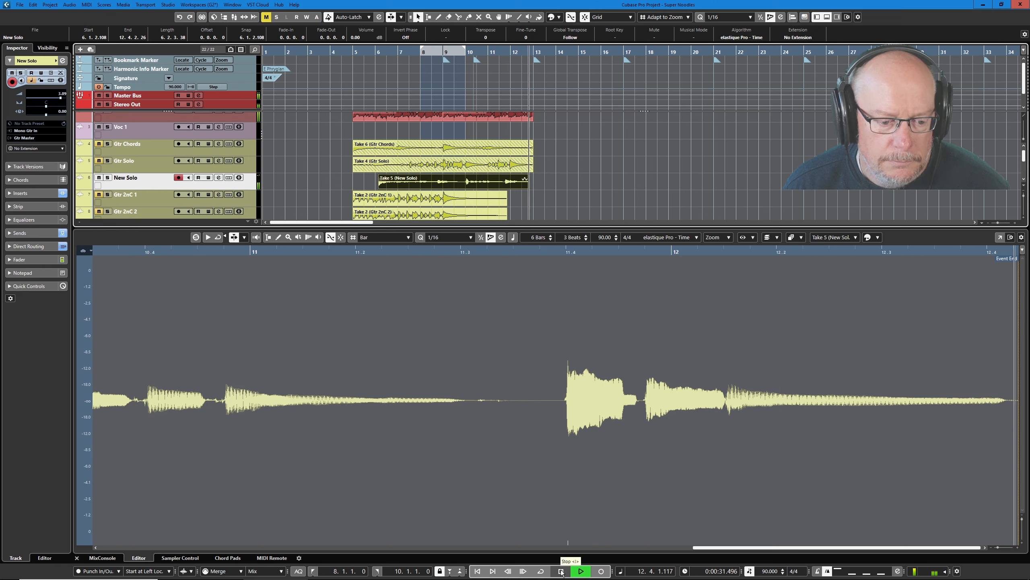
pyautogui.press('space')
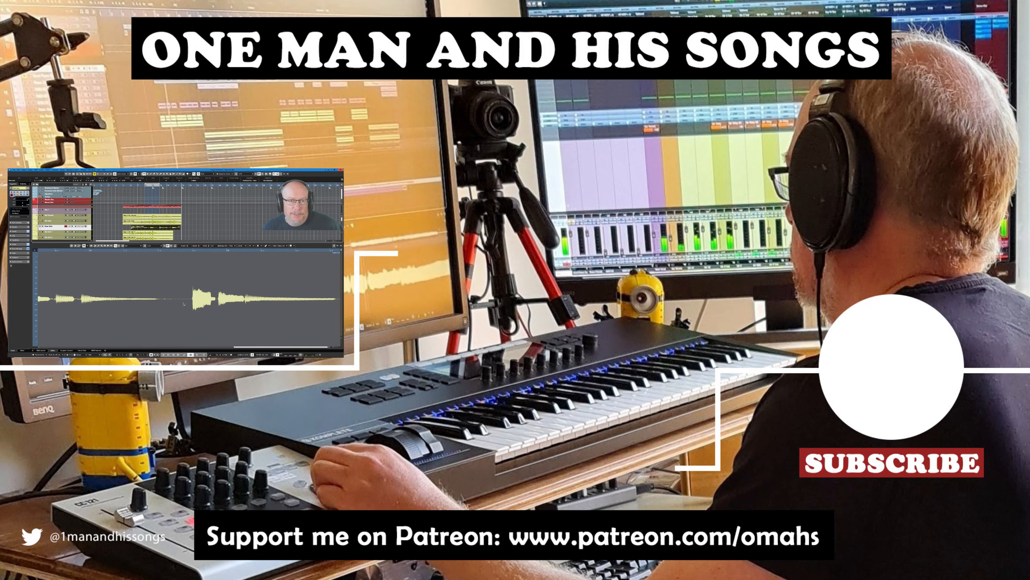